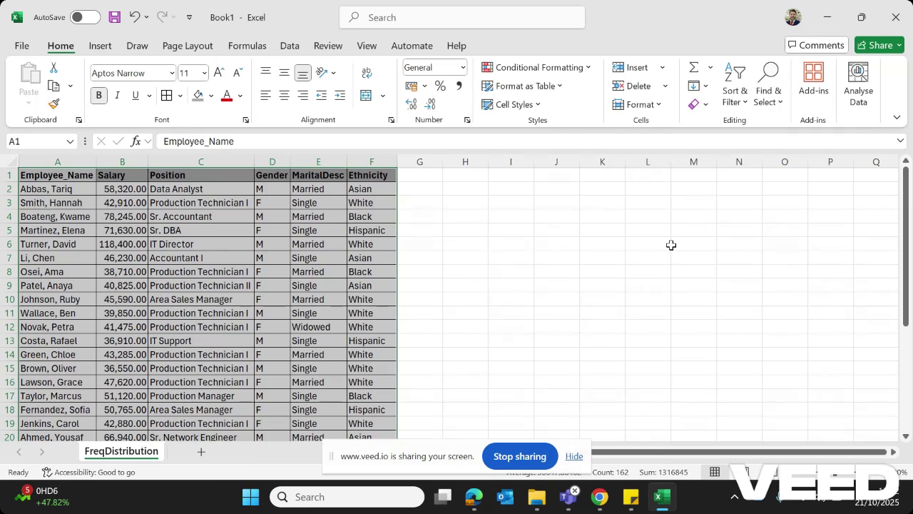
{"action": "left_click", "coordinate": [595, 255]}
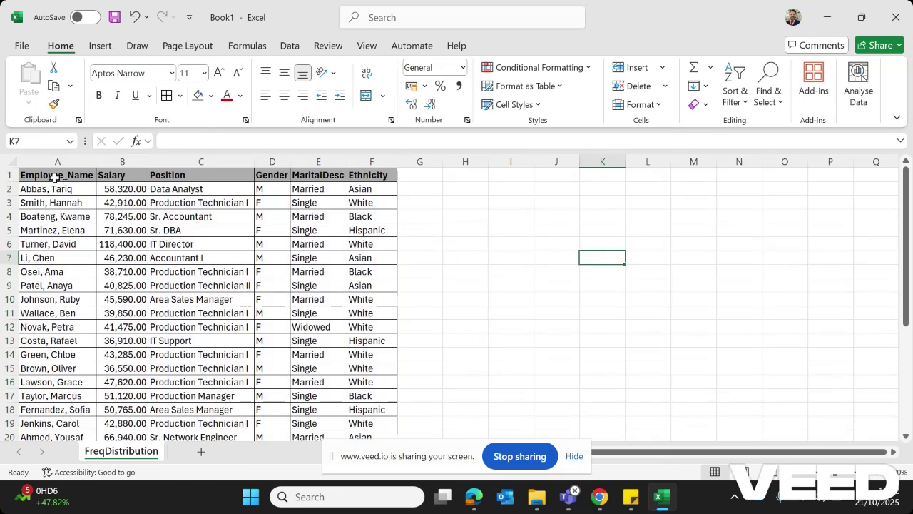
{"action": "double_click", "coordinate": [143, 455]}
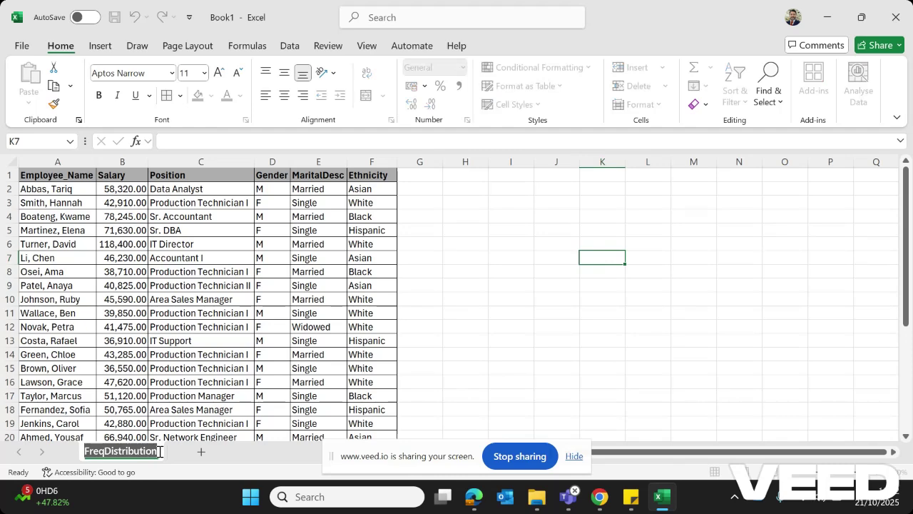
{"action": "type", "text": "Sheet1"}
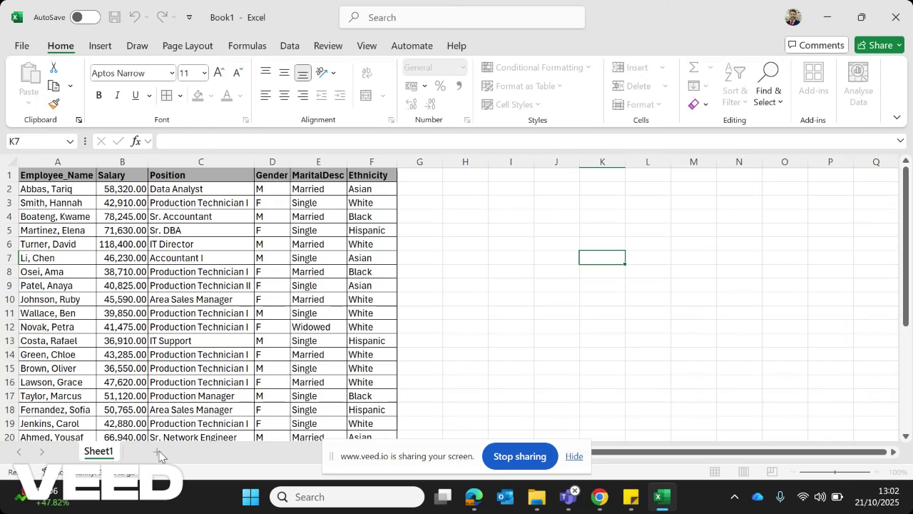
{"action": "key", "text": "Escape"}
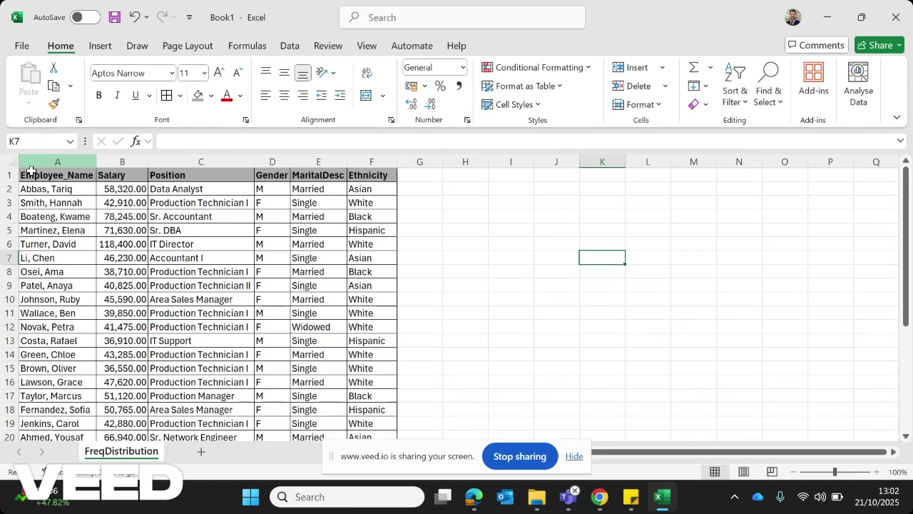
- Sort the employee table A1:F27 with a custom sort by Salary from largest to smallest
{"action": "left_click_drag", "start_coordinate": [39, 177], "coordinate": [401, 424]}
{"action": "scroll", "coordinate": [813, 335], "scroll_direction": "up", "scroll_amount": 3}
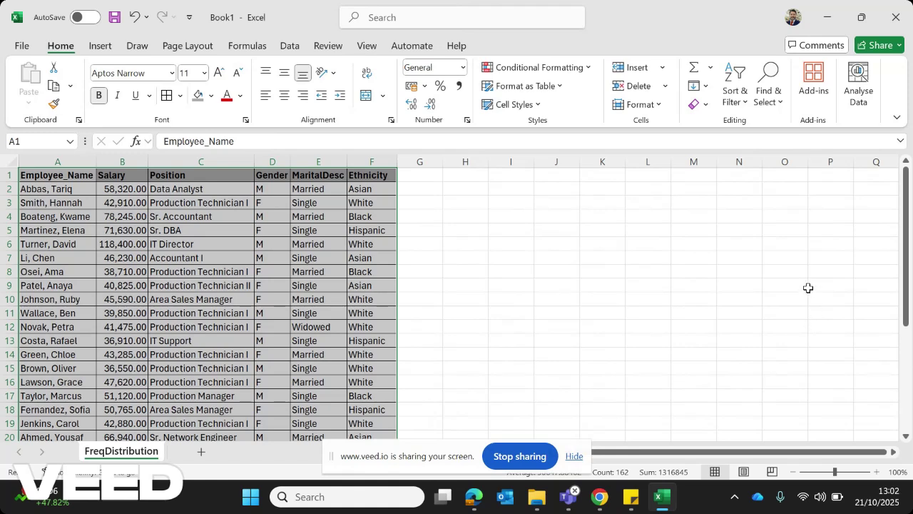
{"action": "left_click", "coordinate": [744, 109]}
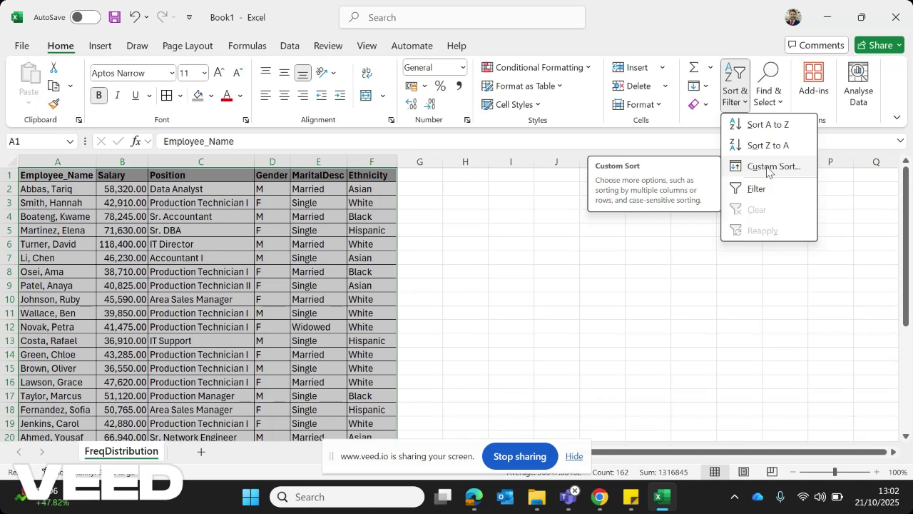
{"action": "left_click", "coordinate": [768, 168]}
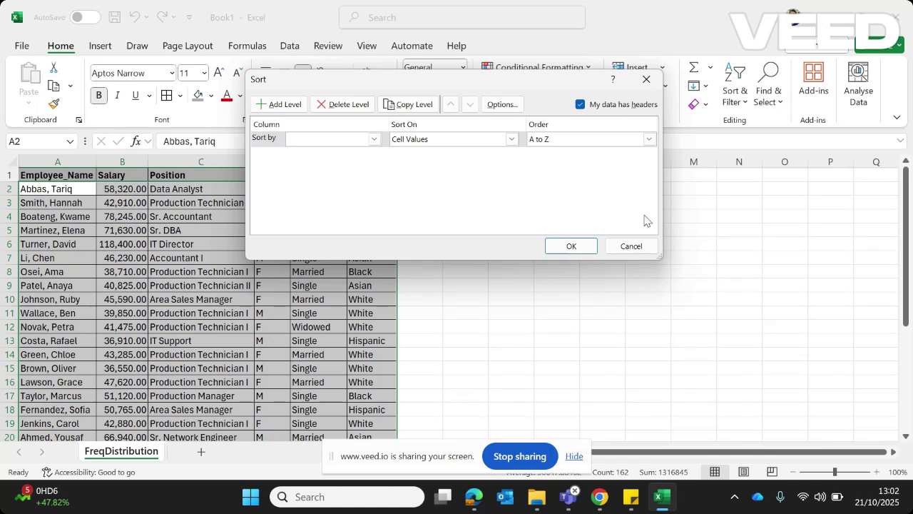
{"action": "left_click", "coordinate": [378, 141]}
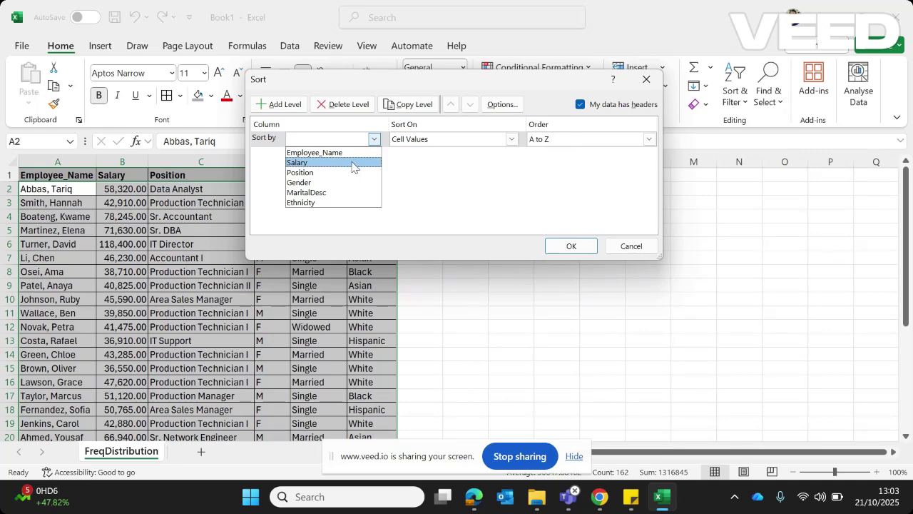
{"action": "left_click", "coordinate": [353, 163]}
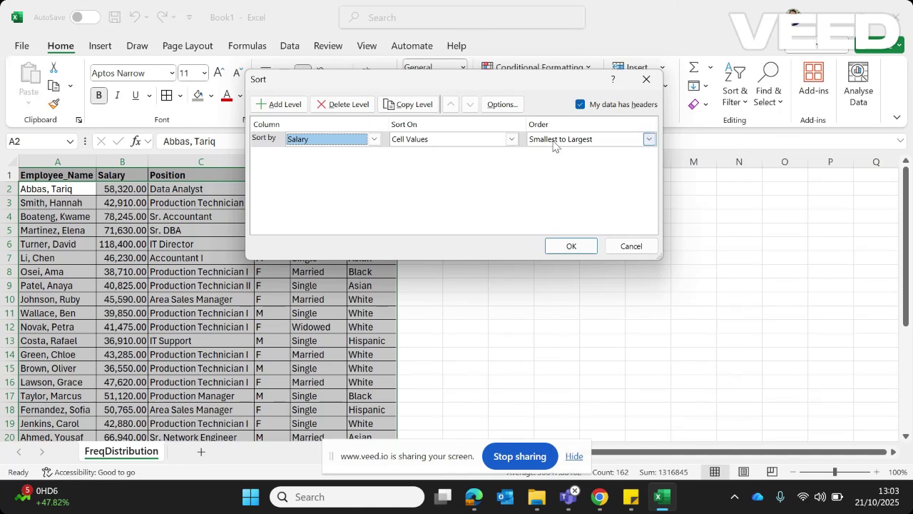
{"action": "left_click", "coordinate": [648, 140]}
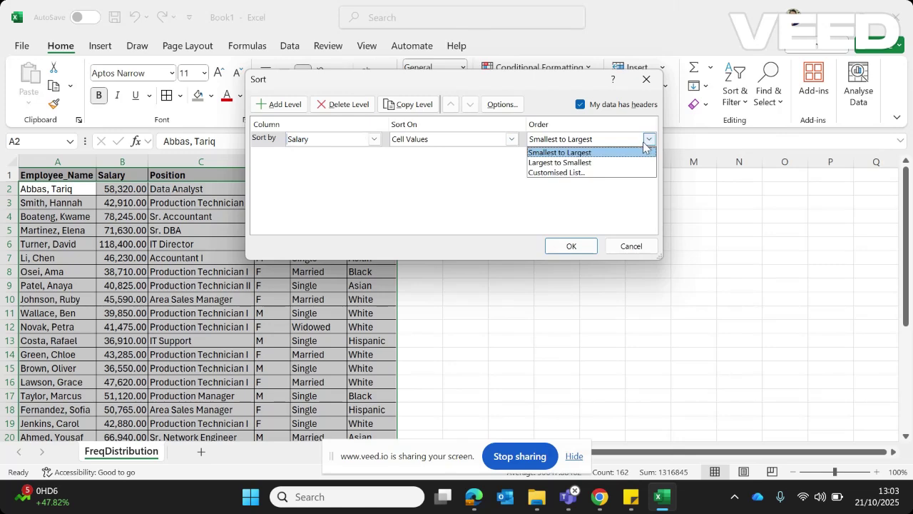
{"action": "left_click", "coordinate": [613, 163]}
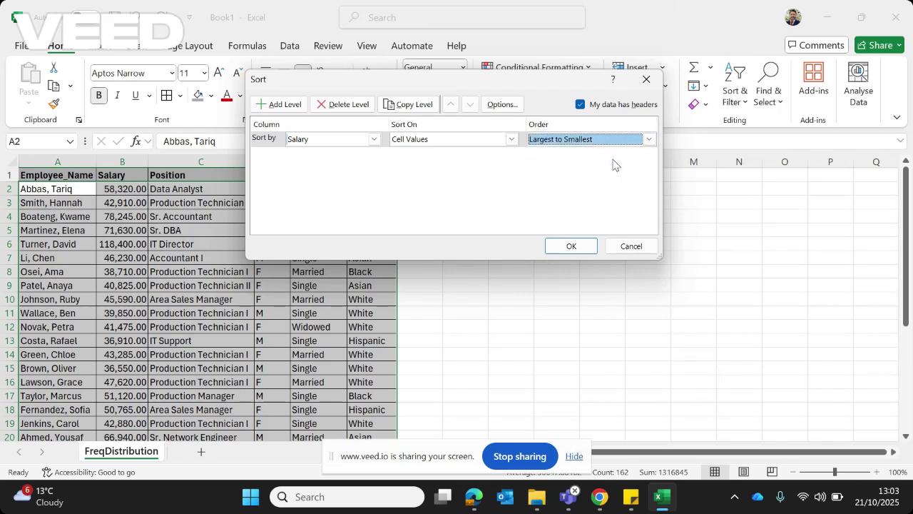
{"action": "left_click", "coordinate": [571, 246]}
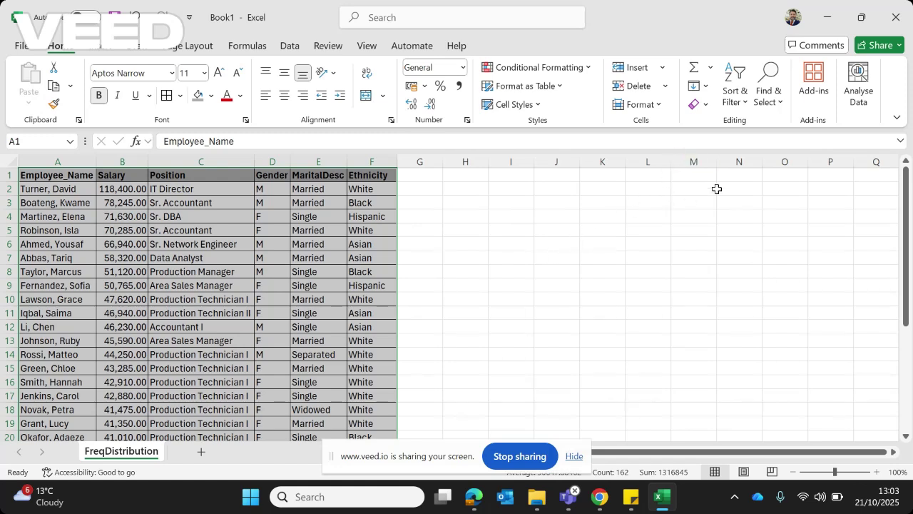
- Re-sort the employee table with a custom sort by Position from A to Z and look through the sorted rows
{"action": "left_click", "coordinate": [742, 107]}
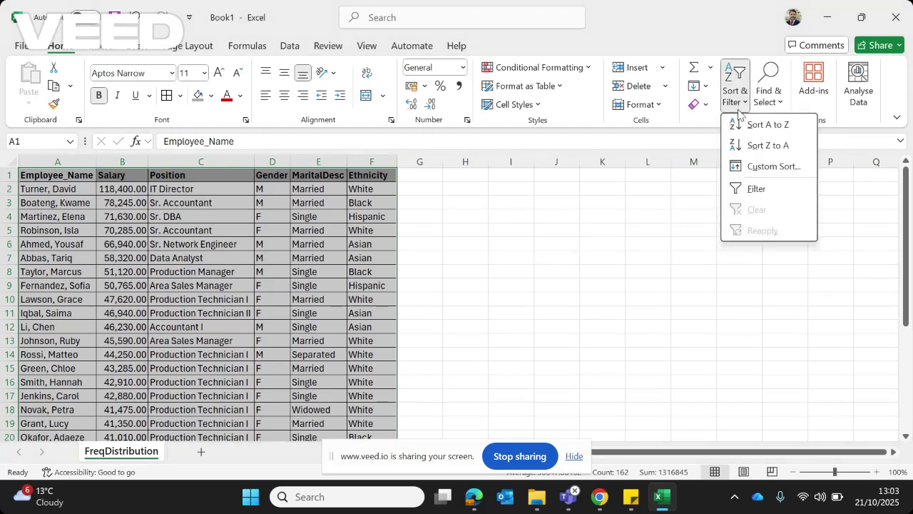
{"action": "left_click", "coordinate": [766, 168]}
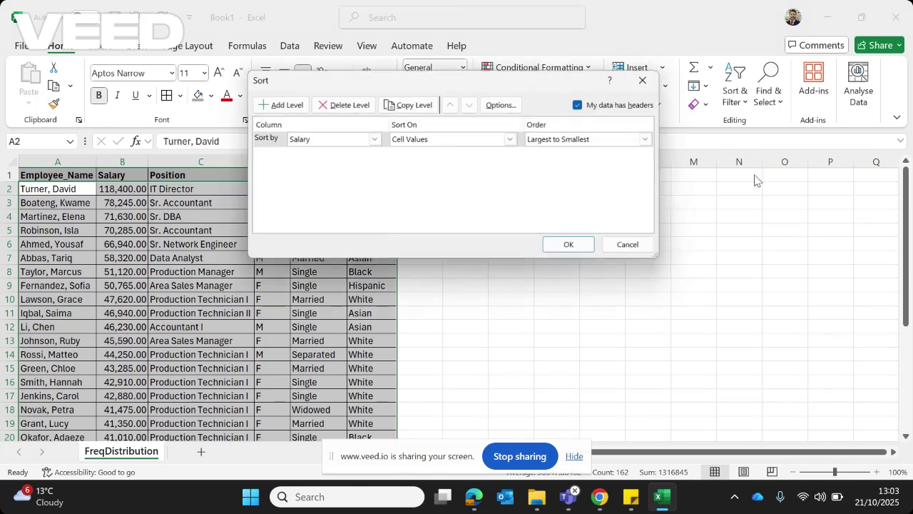
{"action": "left_click", "coordinate": [374, 140]}
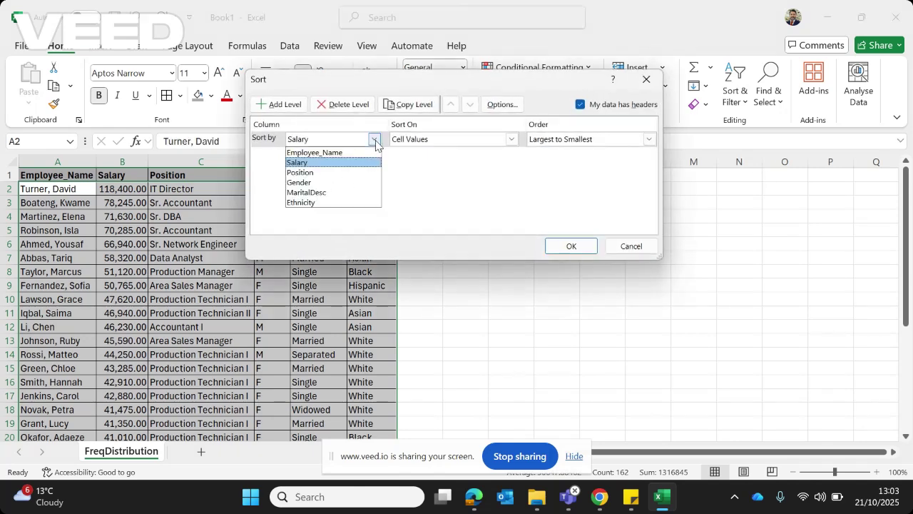
{"action": "left_click", "coordinate": [339, 173]}
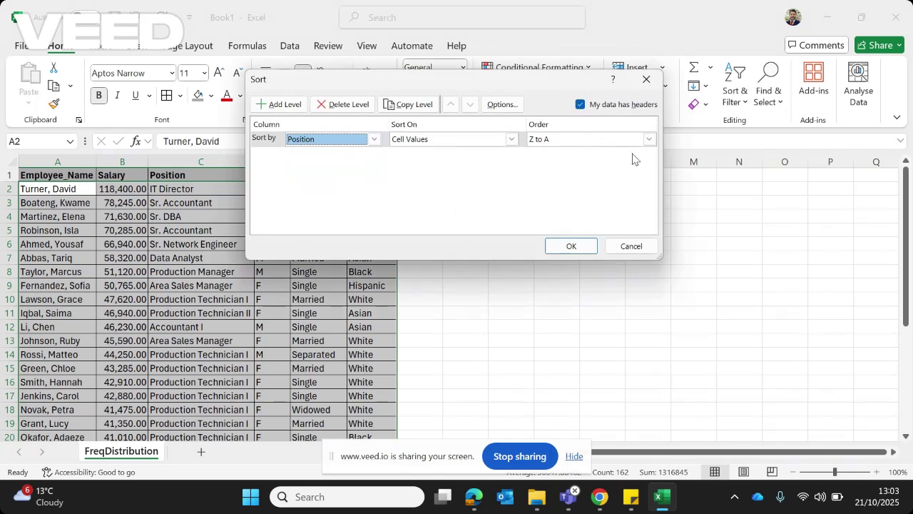
{"action": "left_click", "coordinate": [648, 140]}
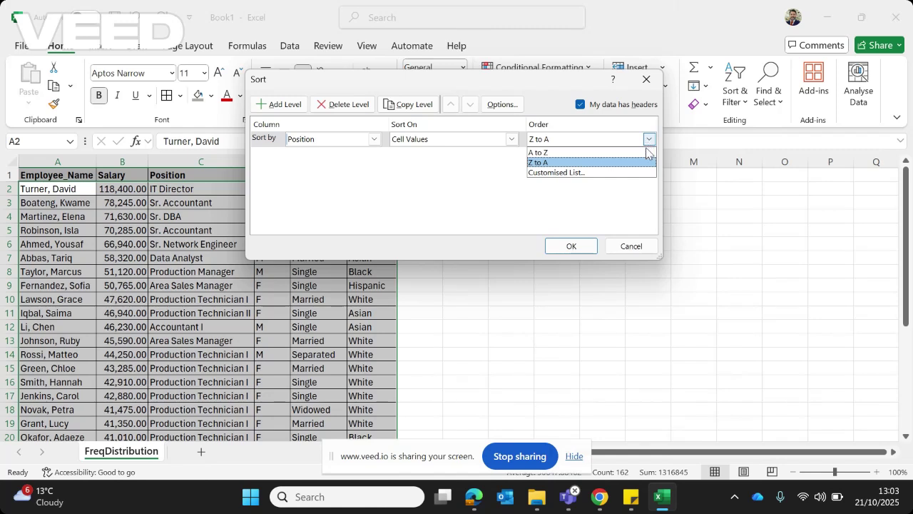
{"action": "left_click", "coordinate": [599, 152]}
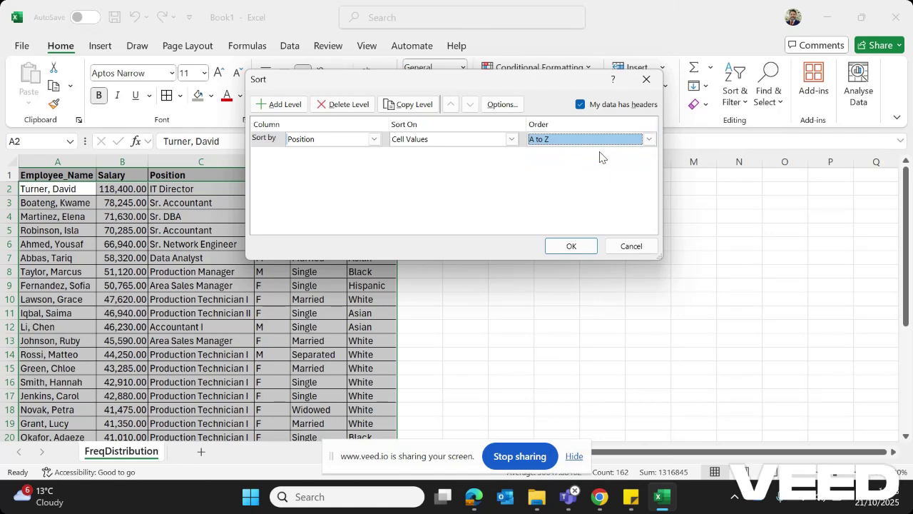
{"action": "left_click", "coordinate": [574, 245]}
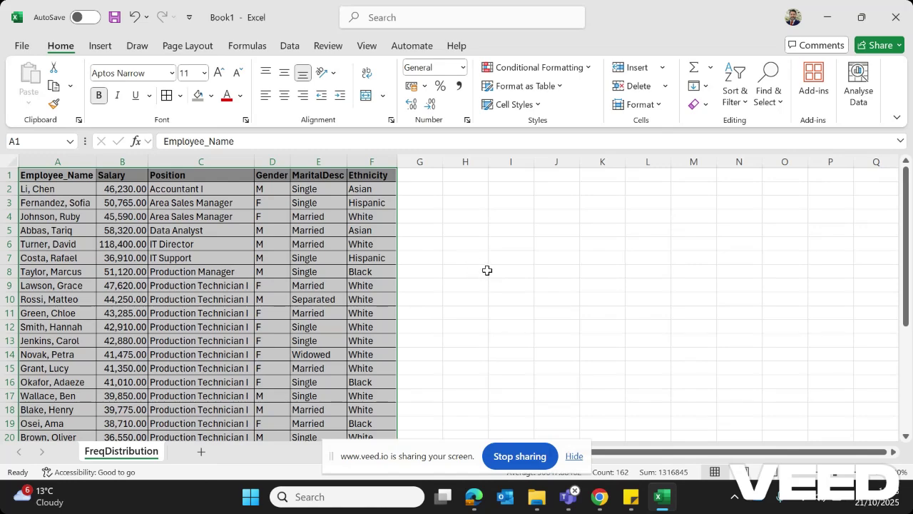
{"action": "scroll", "coordinate": [487, 270], "scroll_direction": "down", "scroll_amount": 4}
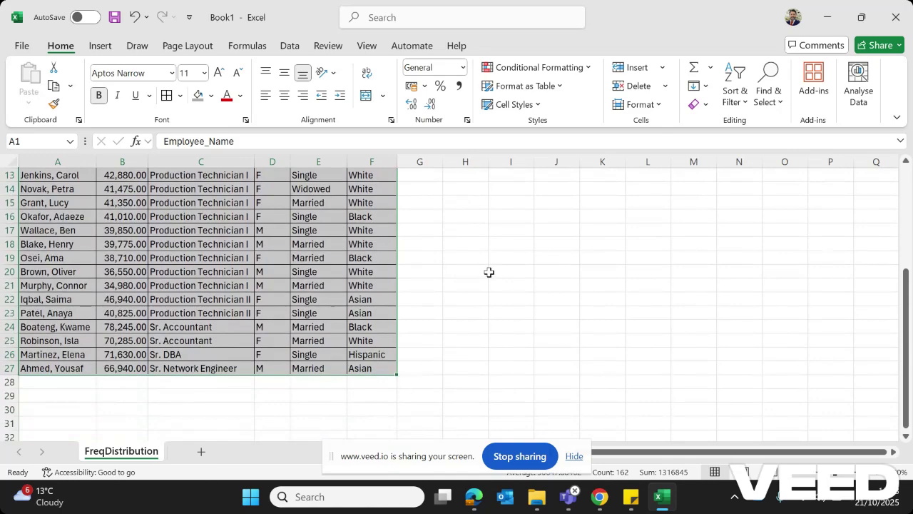
{"action": "scroll", "coordinate": [488, 271], "scroll_direction": "down", "scroll_amount": 1}
{"action": "scroll", "coordinate": [489, 271], "scroll_direction": "up", "scroll_amount": 5}
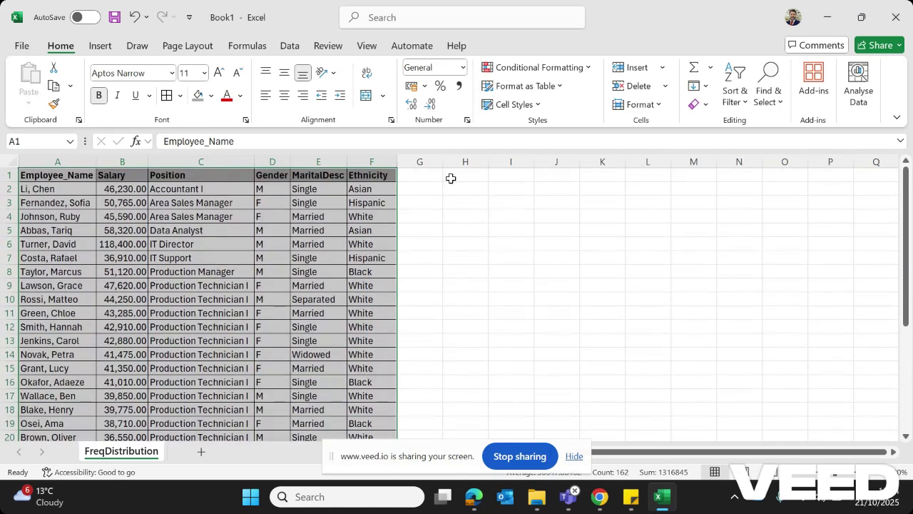
- Enter the formula =MIN(B2:B27) in cell I2 to find the lowest salary
{"action": "left_click", "coordinate": [511, 189]}
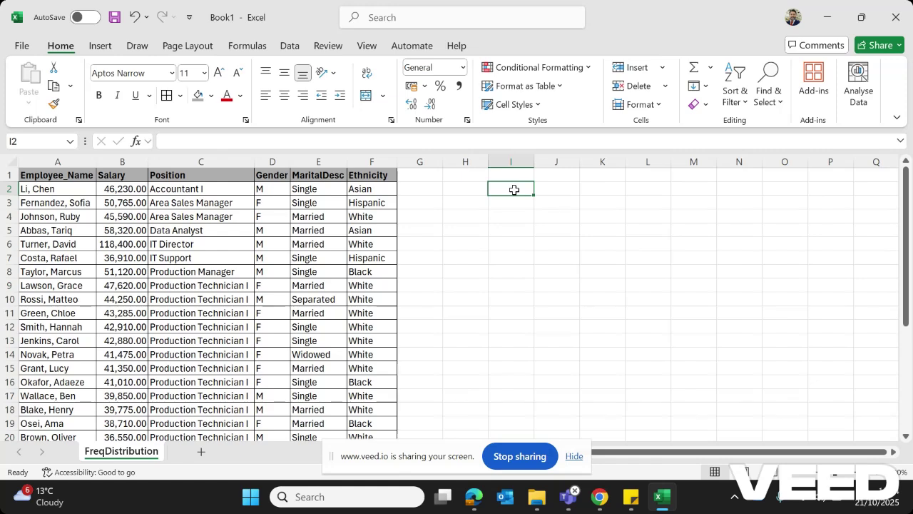
{"action": "type", "text": "=Mi"}
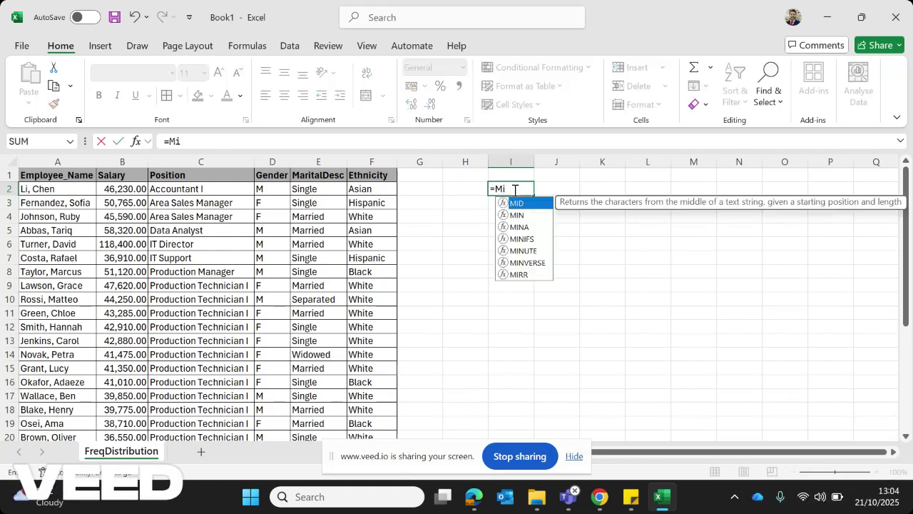
{"action": "type", "text": "n"}
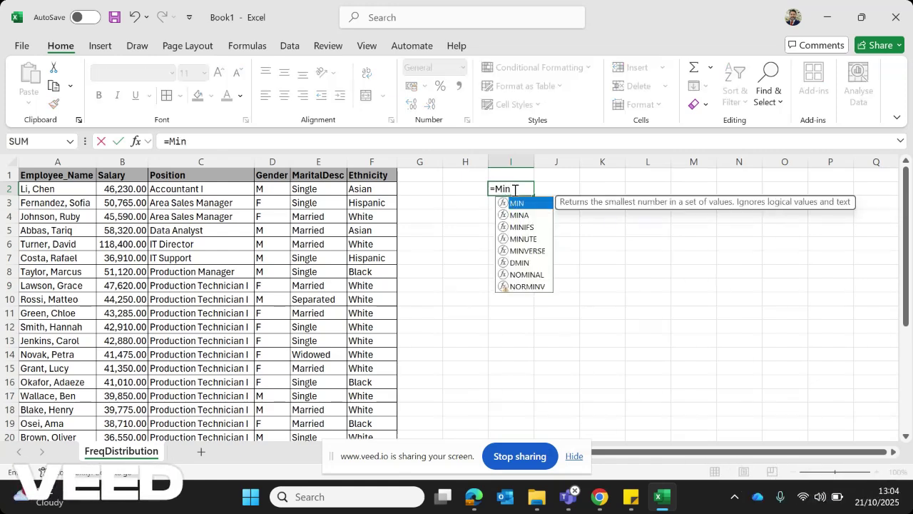
{"action": "key", "text": "Tab"}
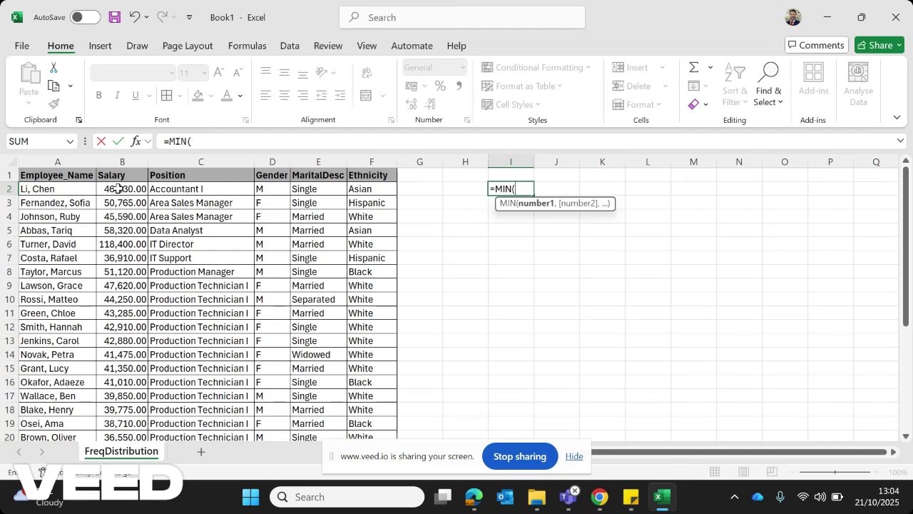
{"action": "left_click_drag", "start_coordinate": [117, 188], "coordinate": [146, 416]}
{"action": "scroll", "coordinate": [691, 325], "scroll_direction": "up", "scroll_amount": 3}
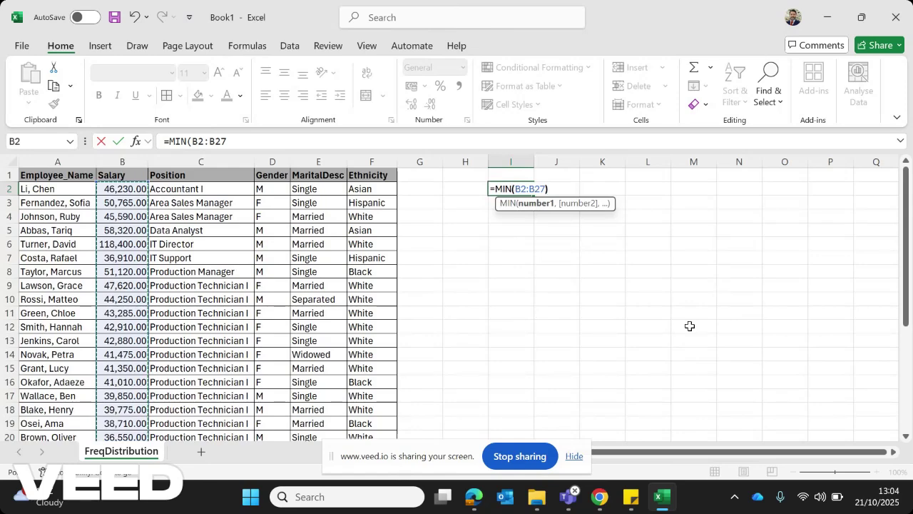
{"action": "key", "text": "Return"}
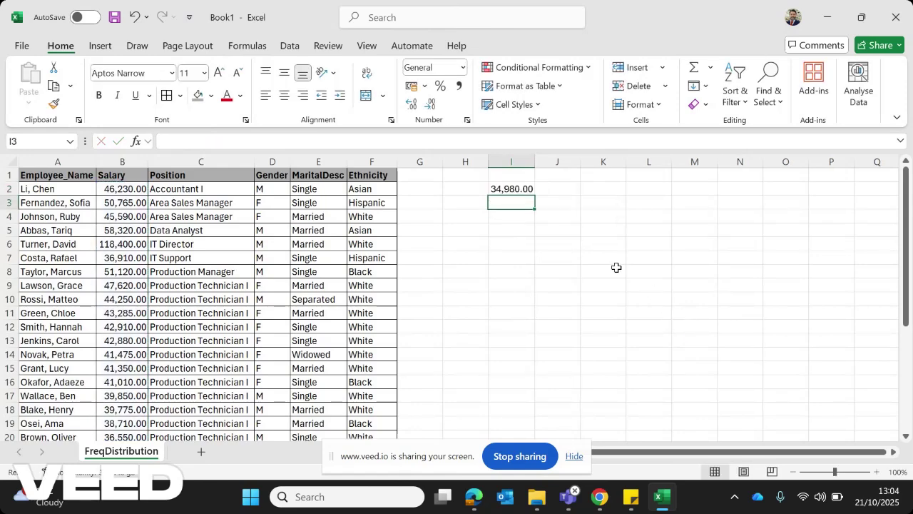
- Label cell H2 as Min and cell H3 as Max
{"action": "left_click", "coordinate": [480, 190]}
{"action": "type", "text": "Mi"}
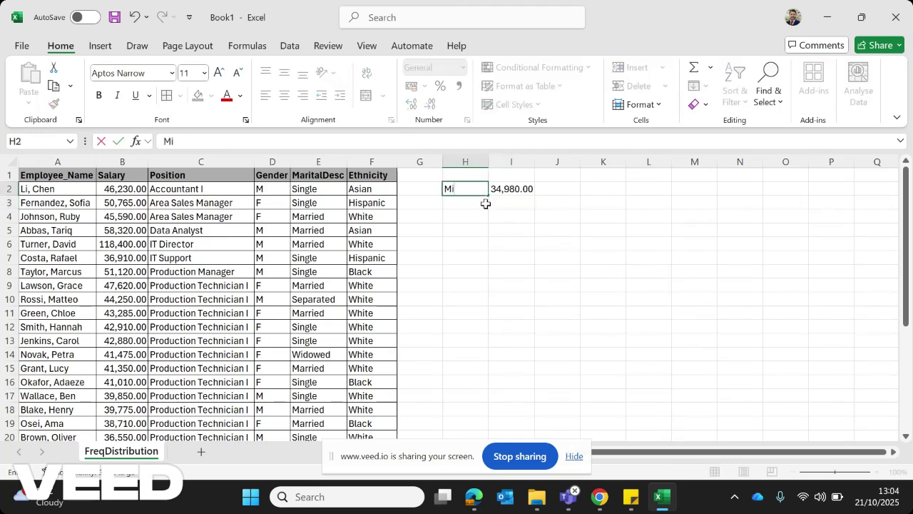
{"action": "type", "text": "n"}
{"action": "key", "text": "Return"}
{"action": "type", "text": "Max"}
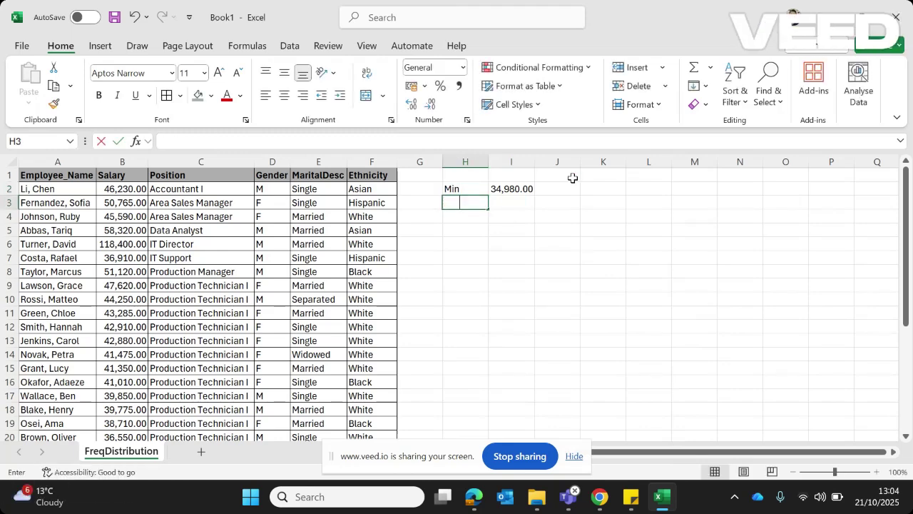
{"action": "key", "text": "Return"}
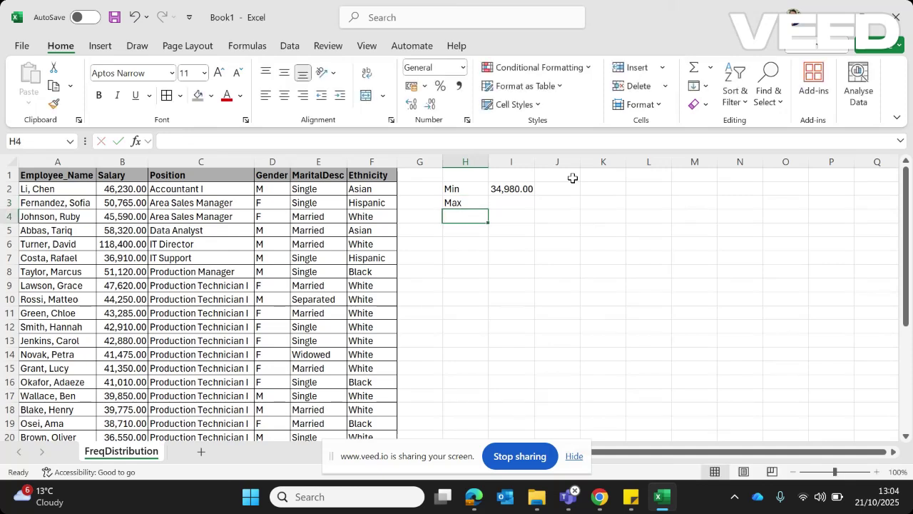
- Enter the formula =MAX(B2:B27) in cell I3 to find the highest salary, and review both the Min and Max formulas
{"action": "left_click", "coordinate": [528, 201]}
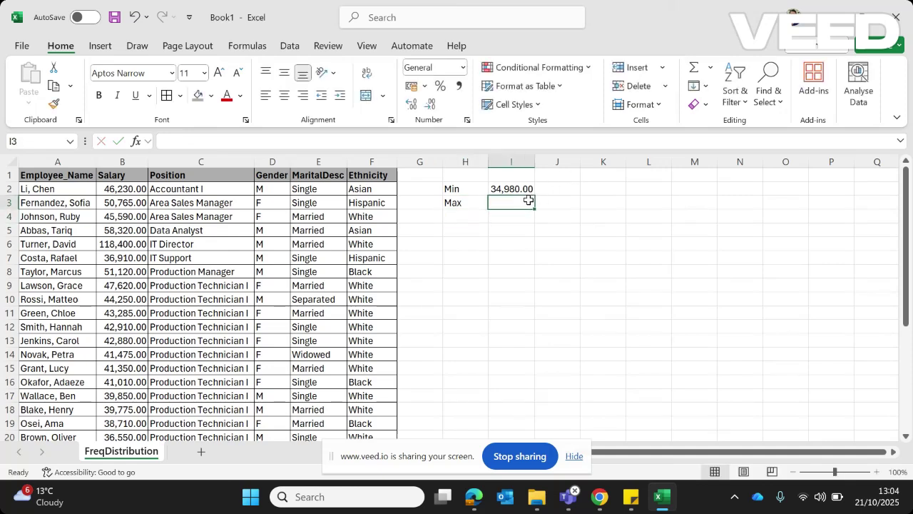
{"action": "type", "text": "=ma"}
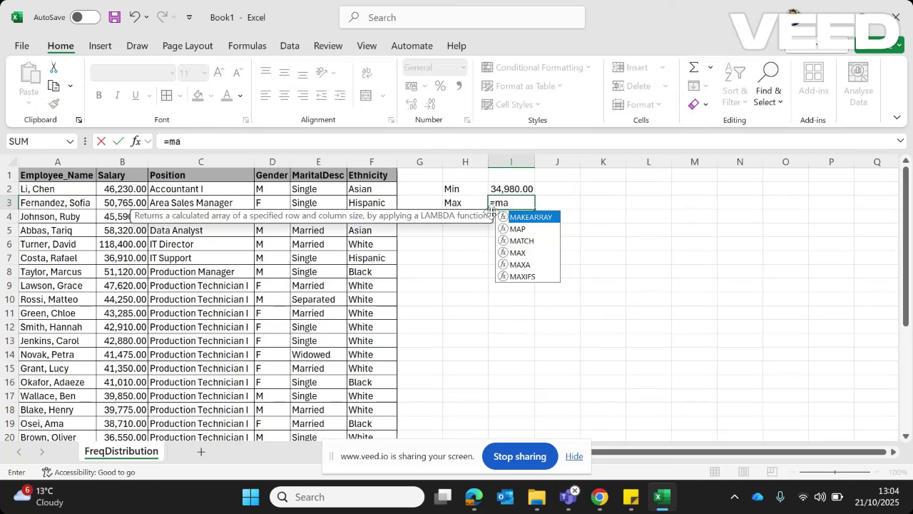
{"action": "left_click", "coordinate": [538, 253]}
{"action": "double_click", "coordinate": [538, 253]}
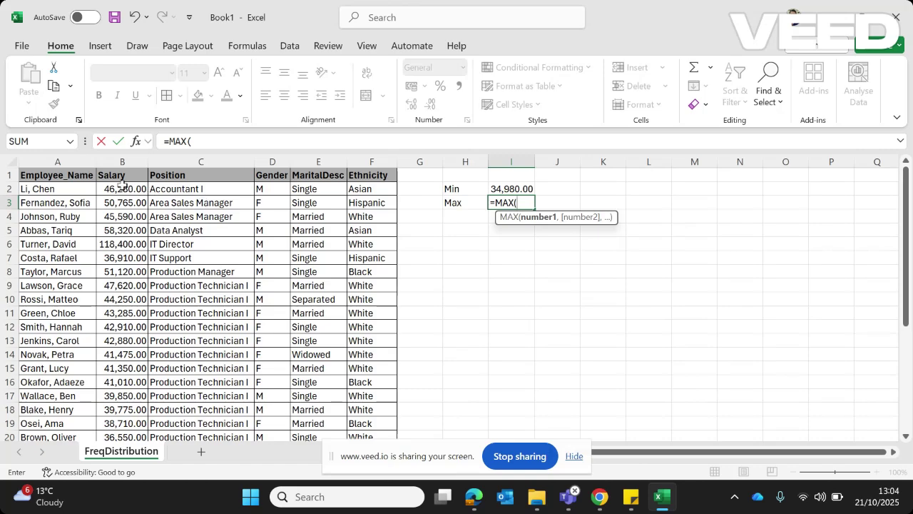
{"action": "left_click_drag", "start_coordinate": [122, 188], "coordinate": [143, 414]}
{"action": "scroll", "coordinate": [679, 286], "scroll_direction": "up", "scroll_amount": 3}
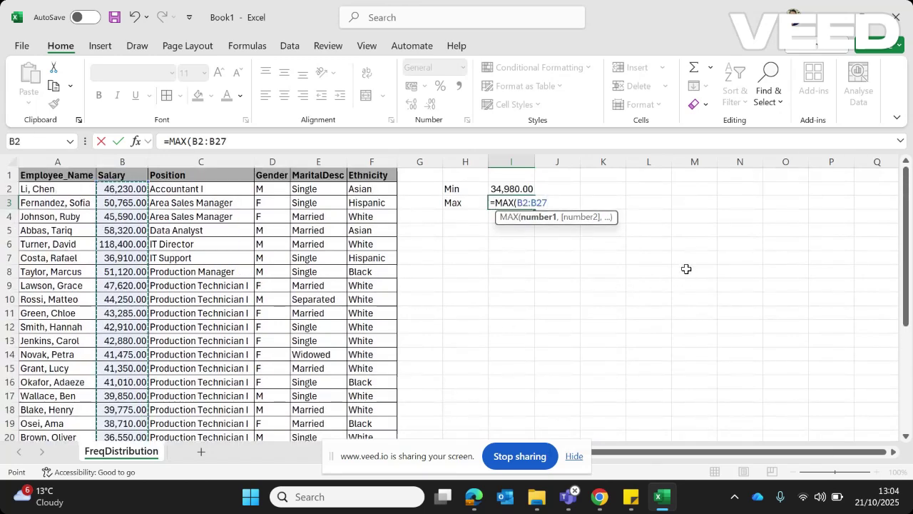
{"action": "type", "text": ")"}
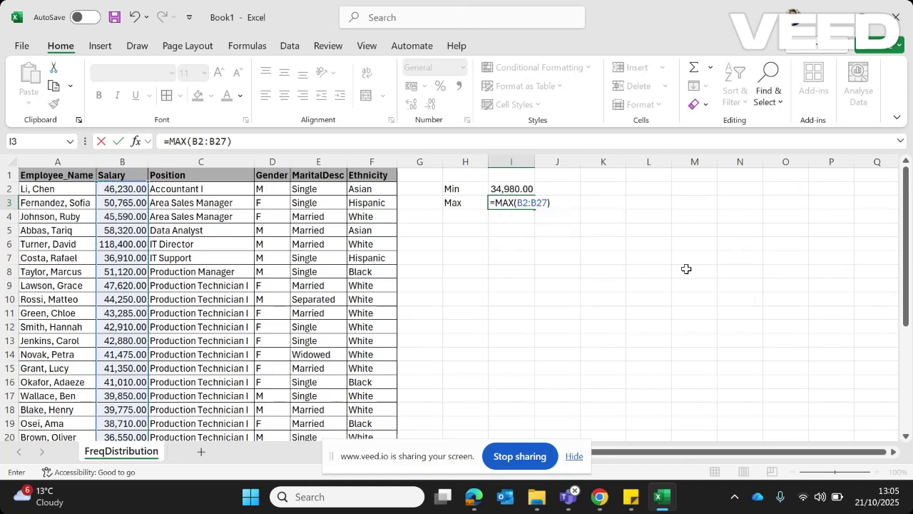
{"action": "key", "text": "Return"}
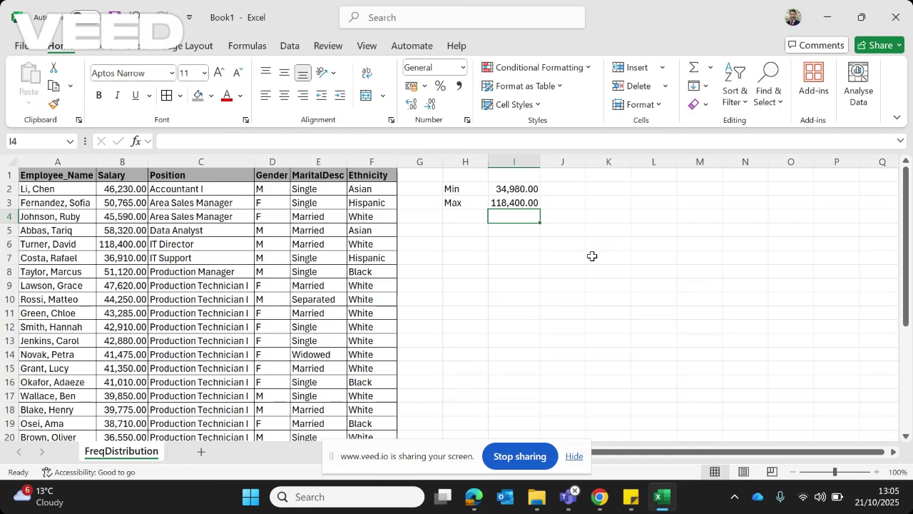
{"action": "left_click", "coordinate": [513, 192]}
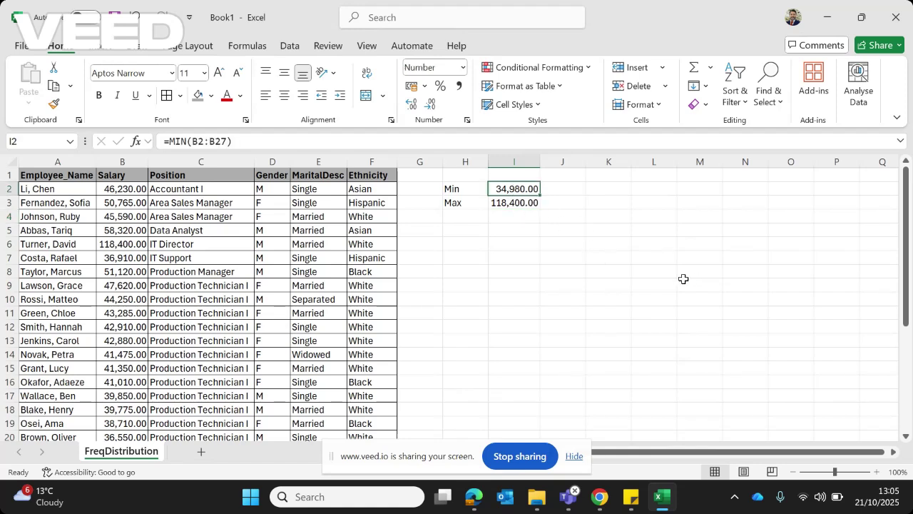
{"action": "left_click", "coordinate": [519, 202]}
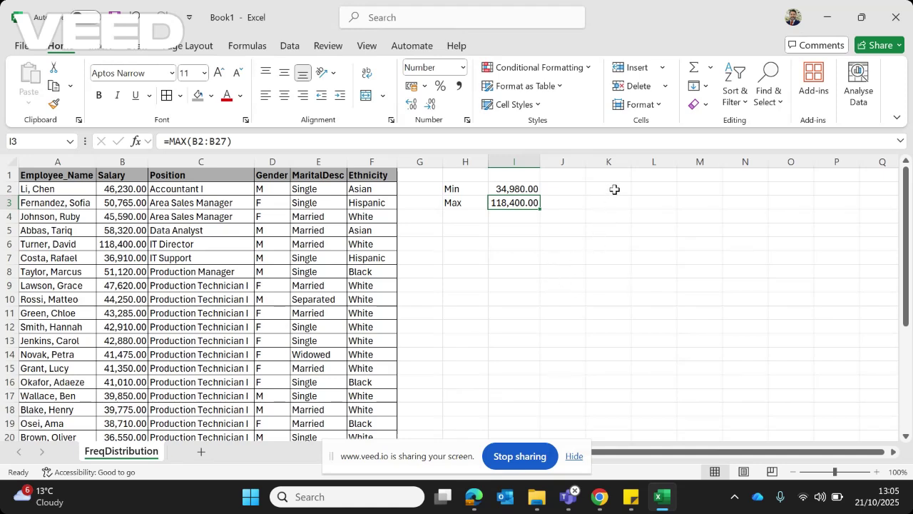
- Add the heading Scale in cell K1 and enter 35000 in K2 and 45000 in K3 as the first scale values
{"action": "left_click", "coordinate": [620, 174]}
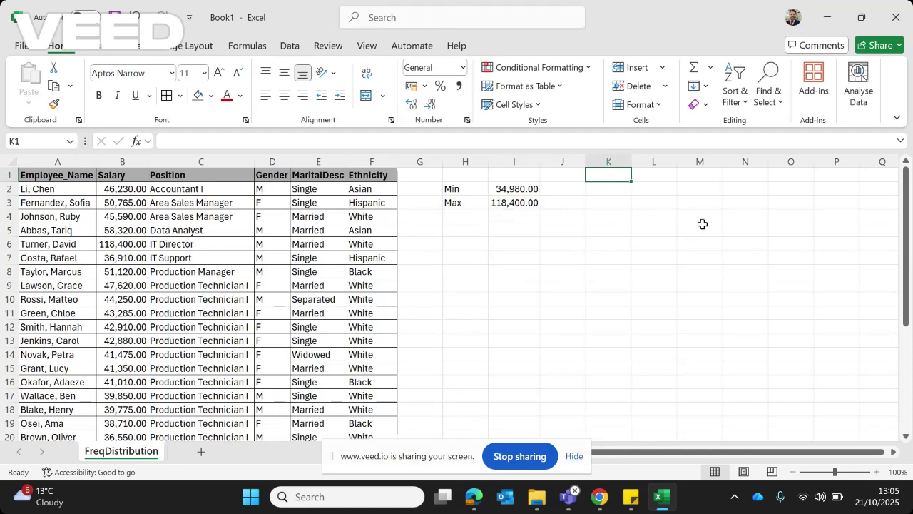
{"action": "type", "text": "Scale"}
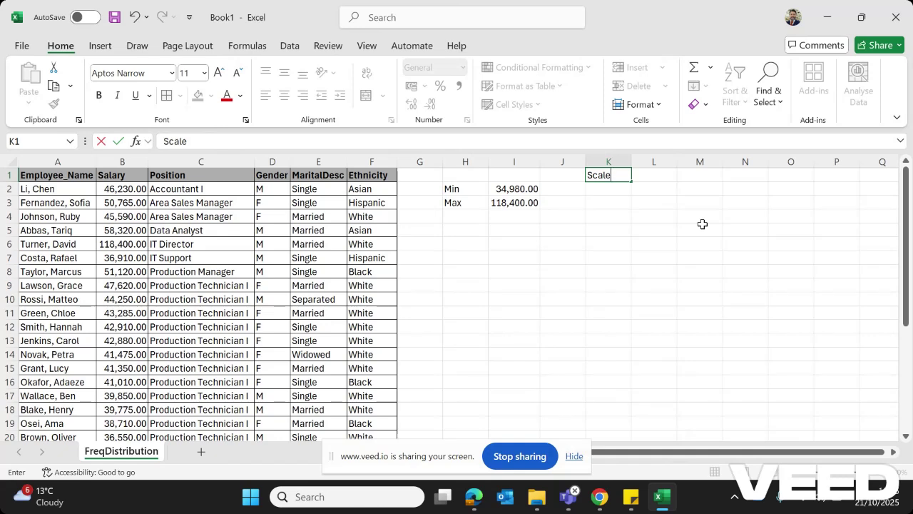
{"action": "key", "text": "Return"}
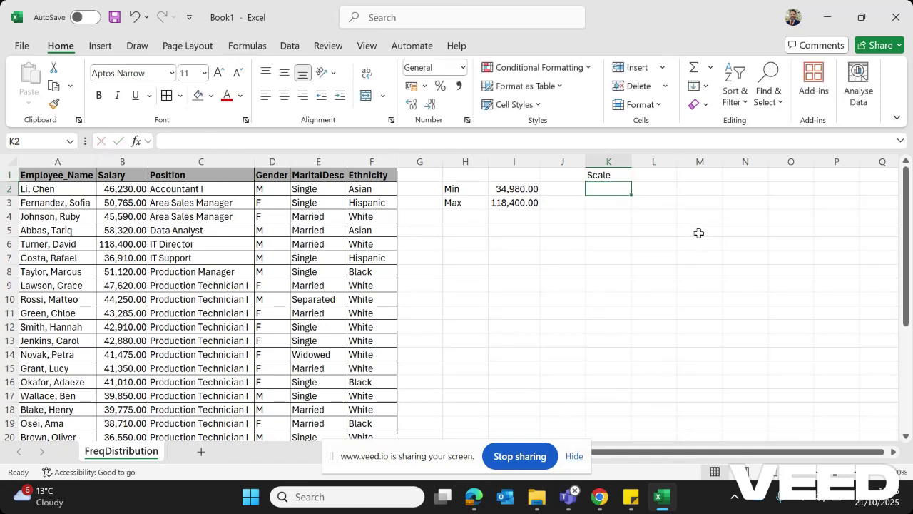
{"action": "type", "text": "35000"}
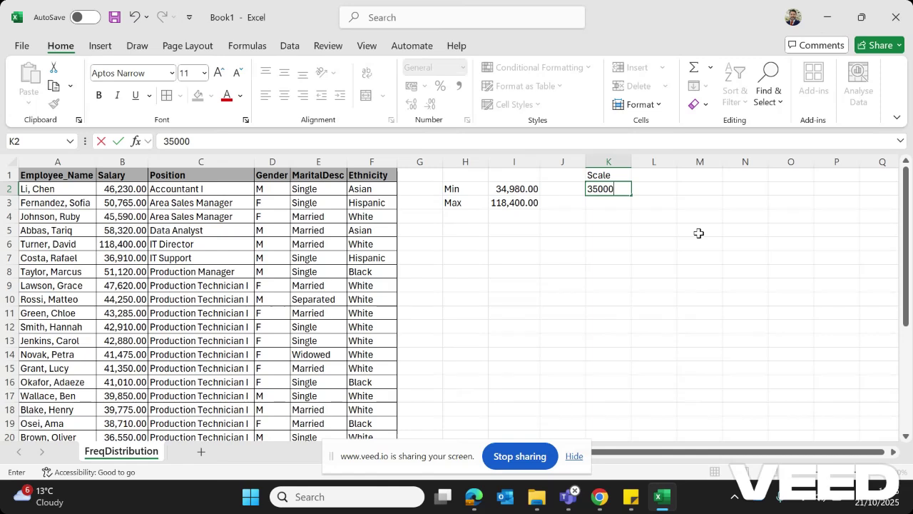
{"action": "key", "text": "Return"}
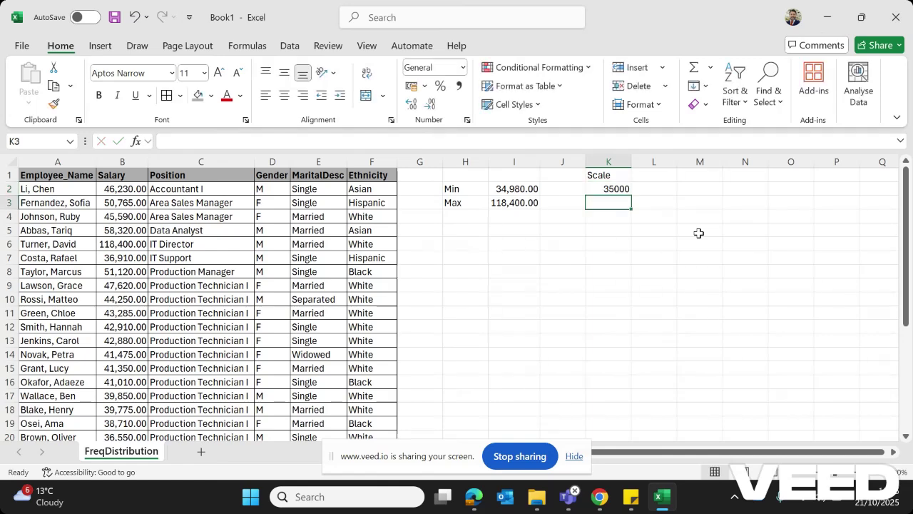
{"action": "type", "text": "45000"}
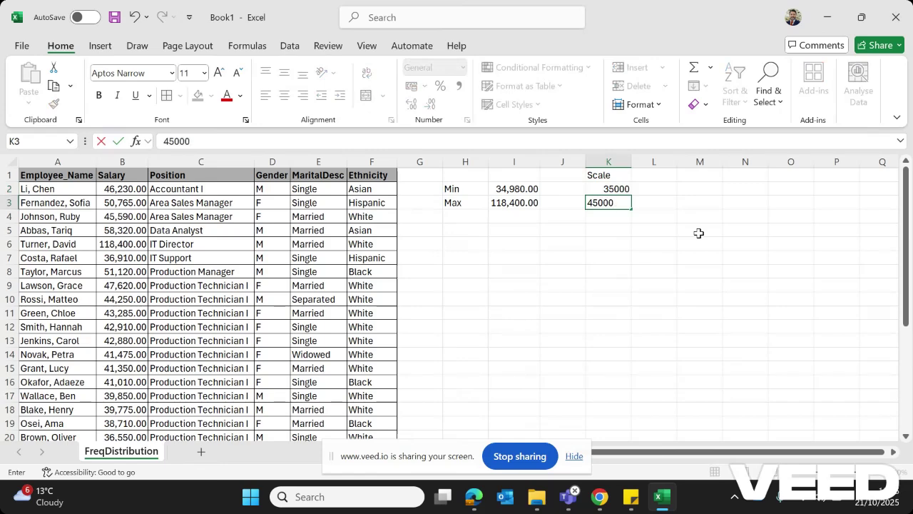
{"action": "key", "text": "Return"}
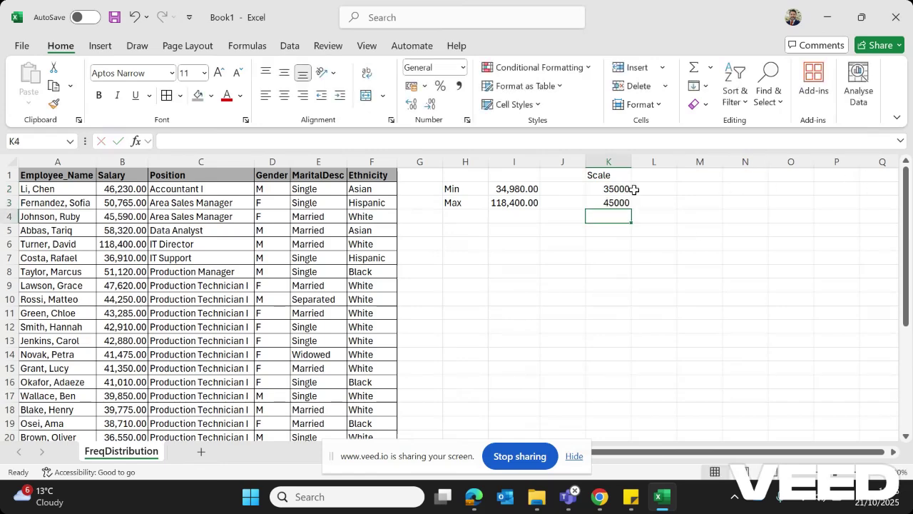
- Extend the scale series from K2:K3 down to row 27, continuing in increments of 10000
{"action": "left_click_drag", "start_coordinate": [622, 187], "coordinate": [621, 203]}
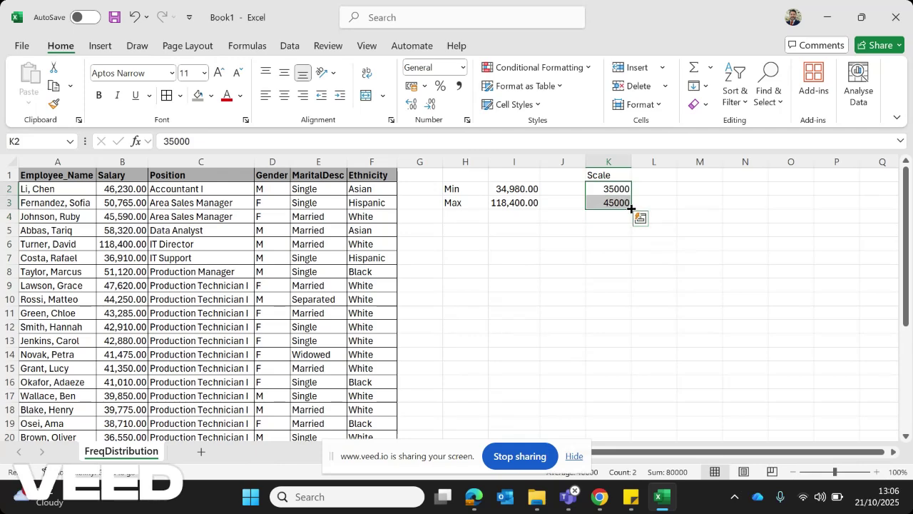
{"action": "left_click_drag", "start_coordinate": [630, 208], "coordinate": [628, 430]}
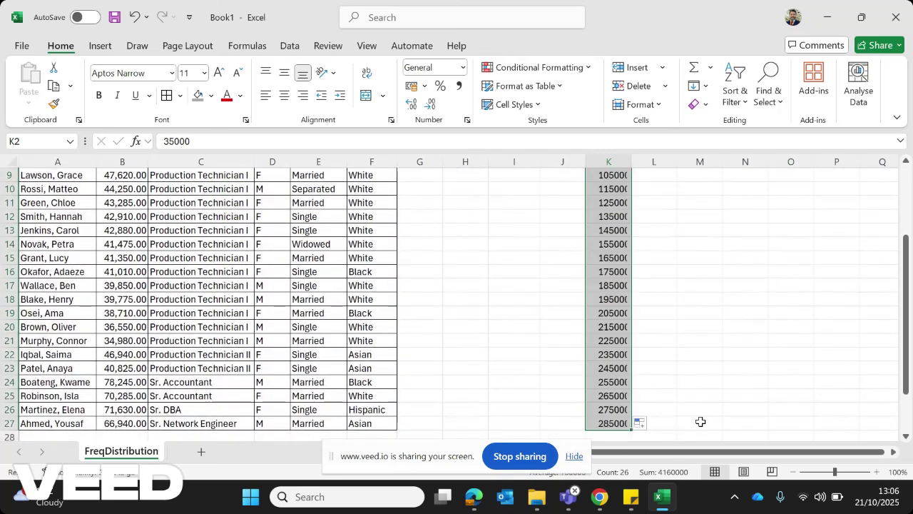
{"action": "scroll", "coordinate": [771, 390], "scroll_direction": "up", "scroll_amount": 3}
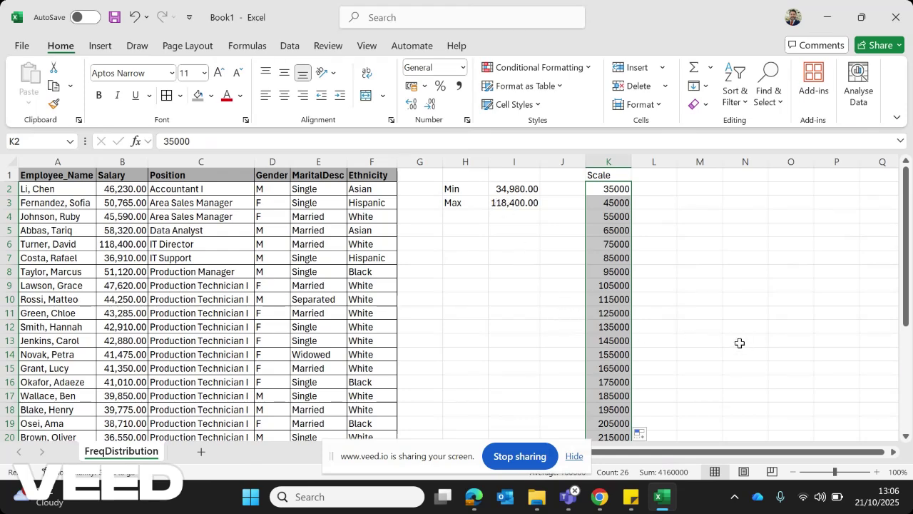
{"action": "scroll", "coordinate": [720, 367], "scroll_direction": "down", "scroll_amount": 2}
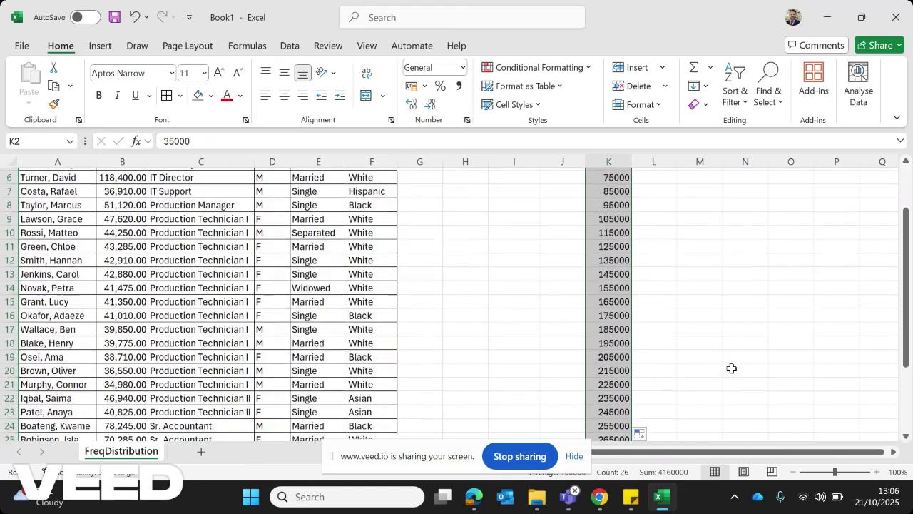
{"action": "left_click", "coordinate": [728, 367]}
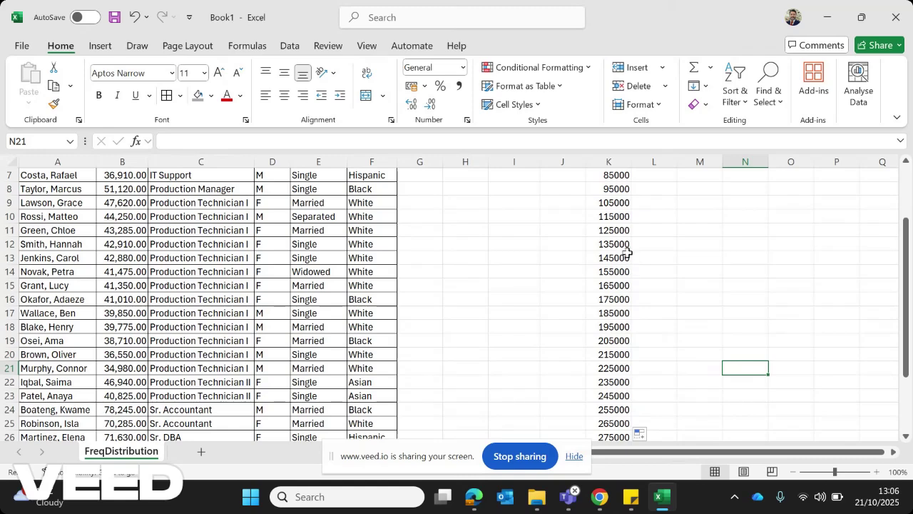
- Clear the surplus scale values in K12:K27 so the series ends at 125000
{"action": "left_click_drag", "start_coordinate": [614, 241], "coordinate": [630, 408]}
{"action": "key", "text": "Delete"}
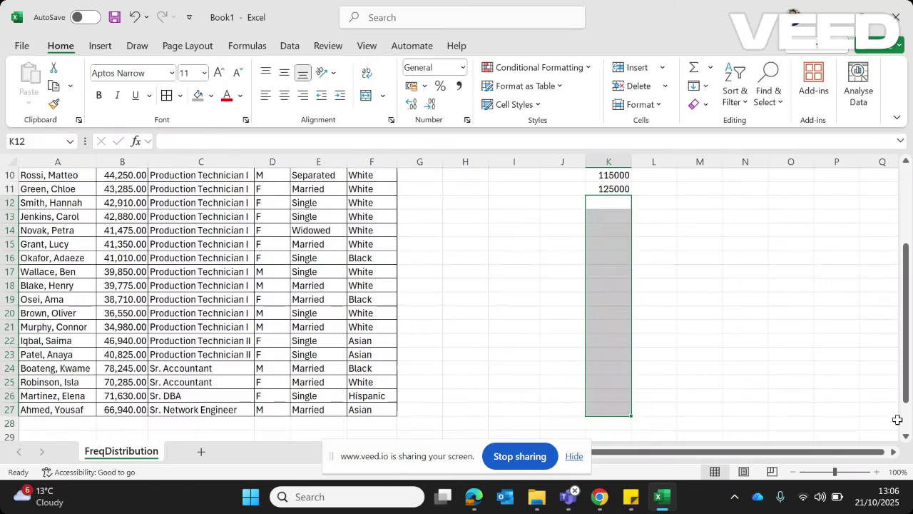
{"action": "scroll", "coordinate": [780, 249], "scroll_direction": "up", "scroll_amount": 3}
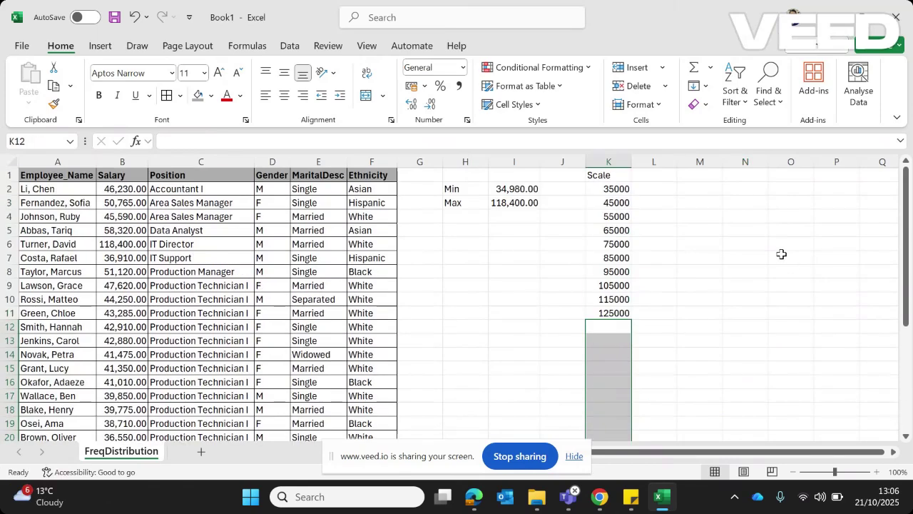
{"action": "left_click", "coordinate": [687, 263]}
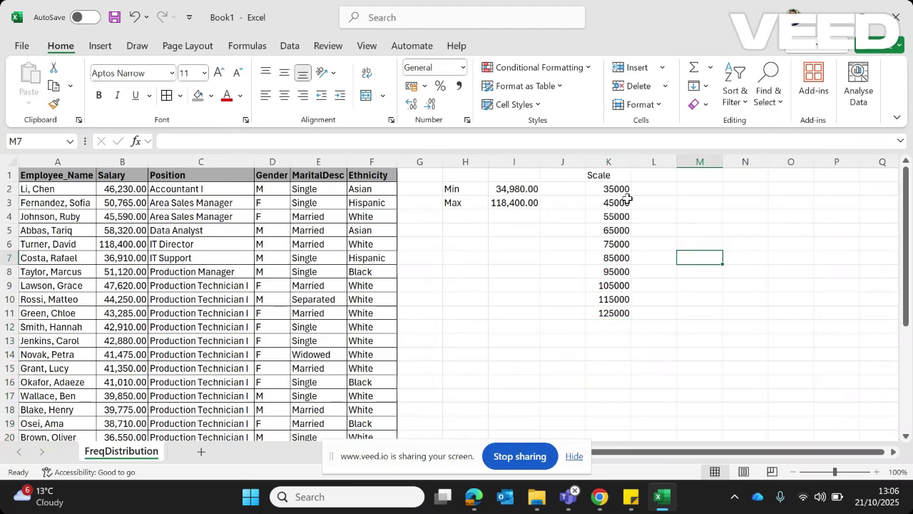
- Add the heading FreqDistribution in cell L1 and fit column L's width to it
{"action": "left_click", "coordinate": [666, 176]}
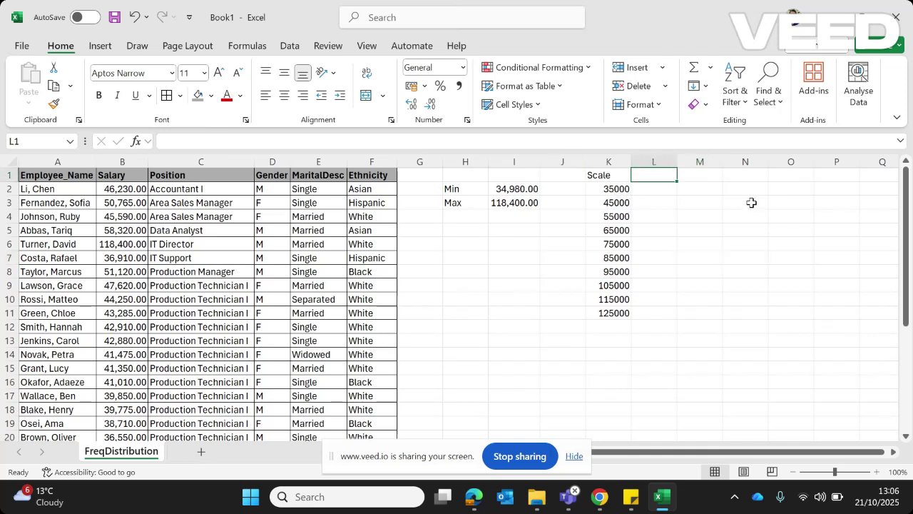
{"action": "type", "text": "Fre"}
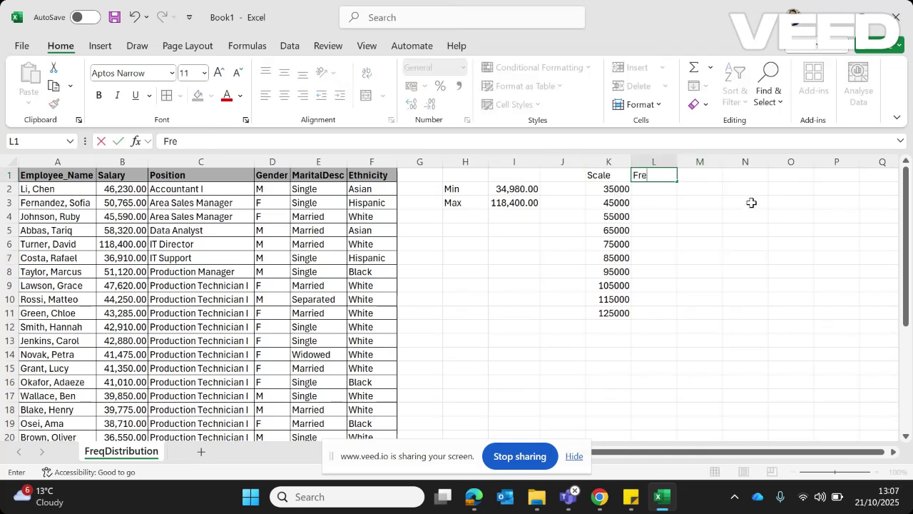
{"action": "type", "text": "qDistribution"}
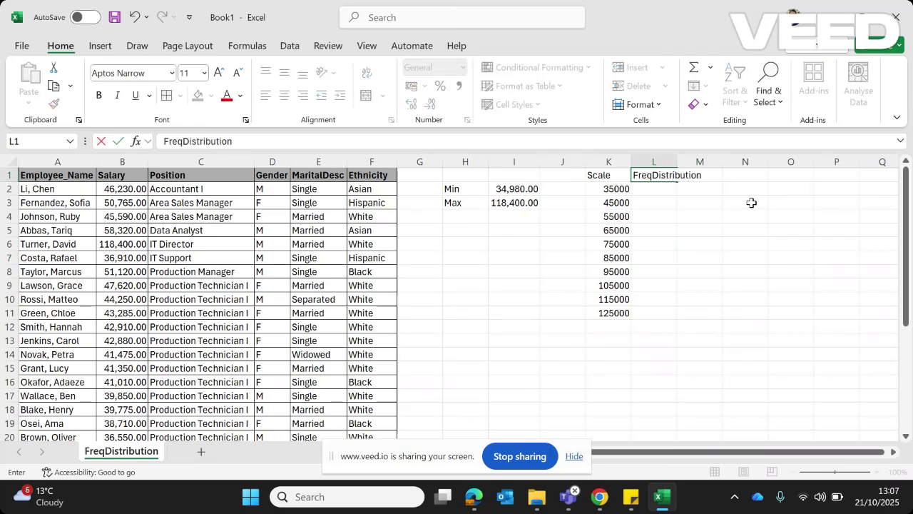
{"action": "key", "text": "Return"}
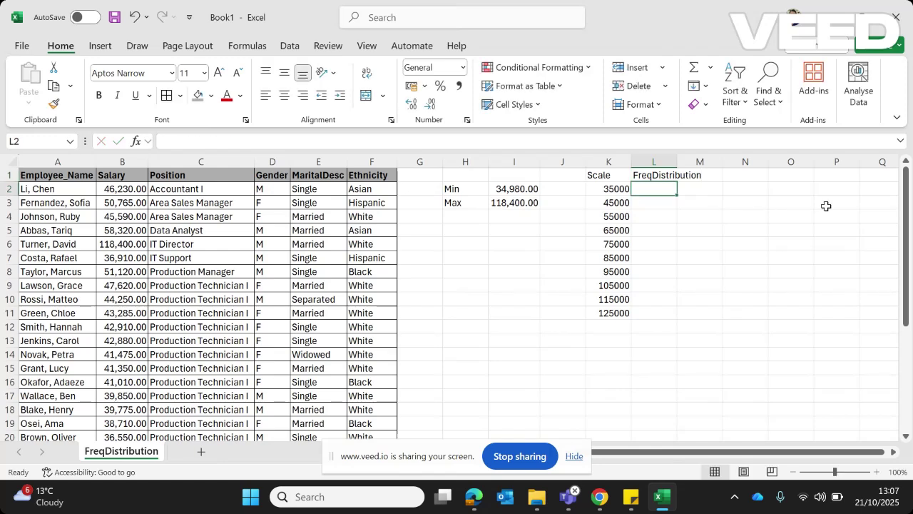
{"action": "double_click", "coordinate": [678, 160]}
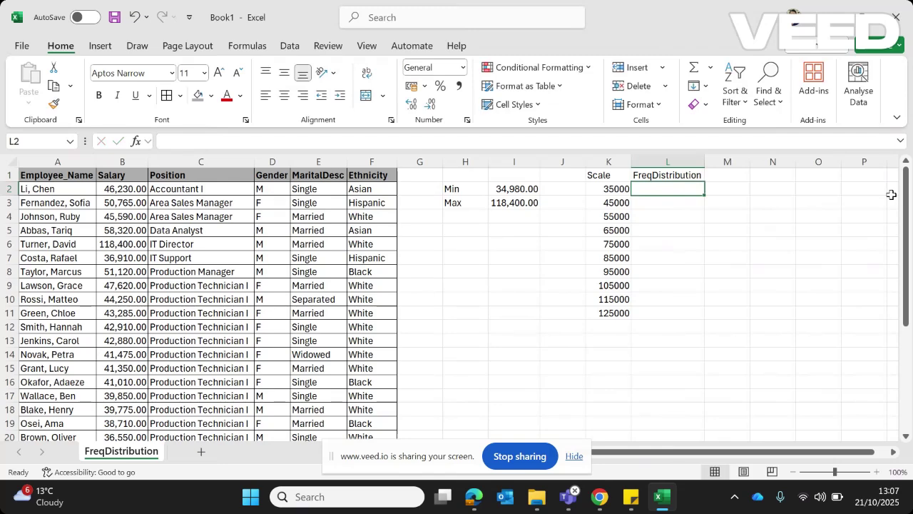
- Enter =FREQUENCY(B2:B27,K2:K11) in cell L2 to count the salaries falling within each scale value
{"action": "type", "text": "=freq"}
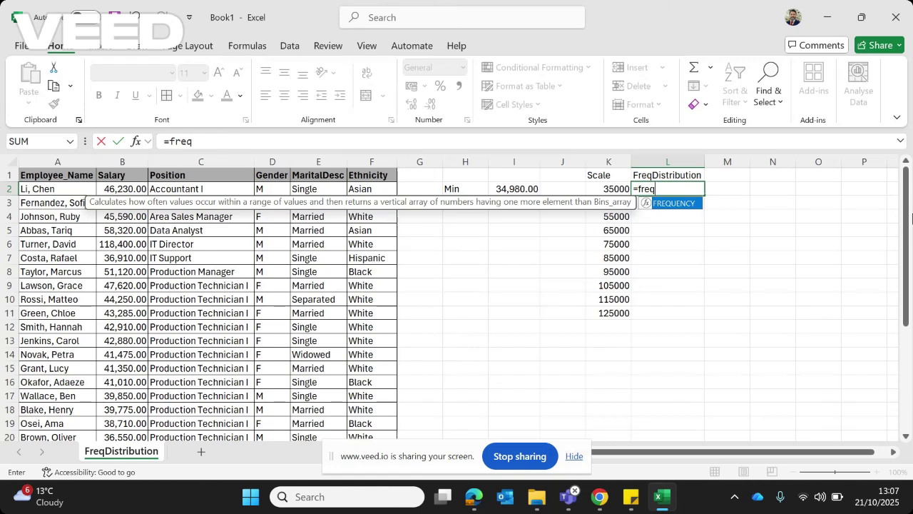
{"action": "key", "text": "Tab"}
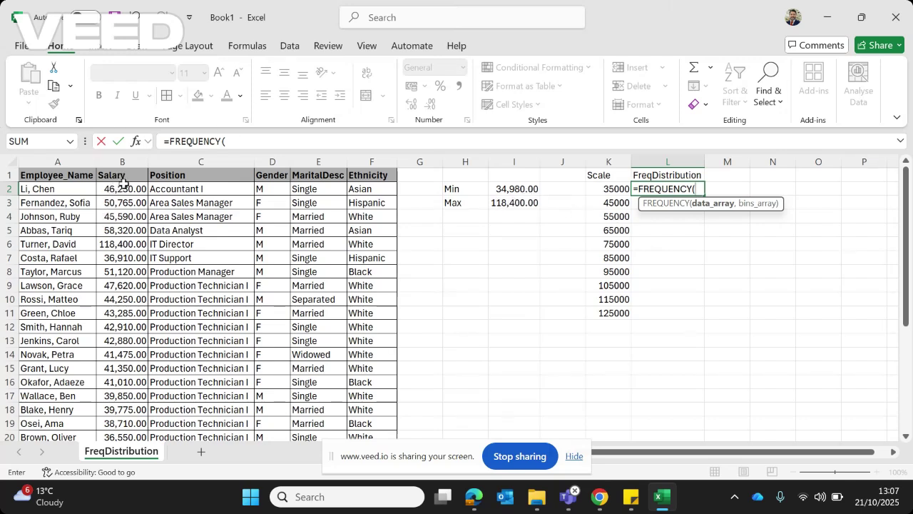
{"action": "left_click_drag", "start_coordinate": [125, 189], "coordinate": [140, 414]}
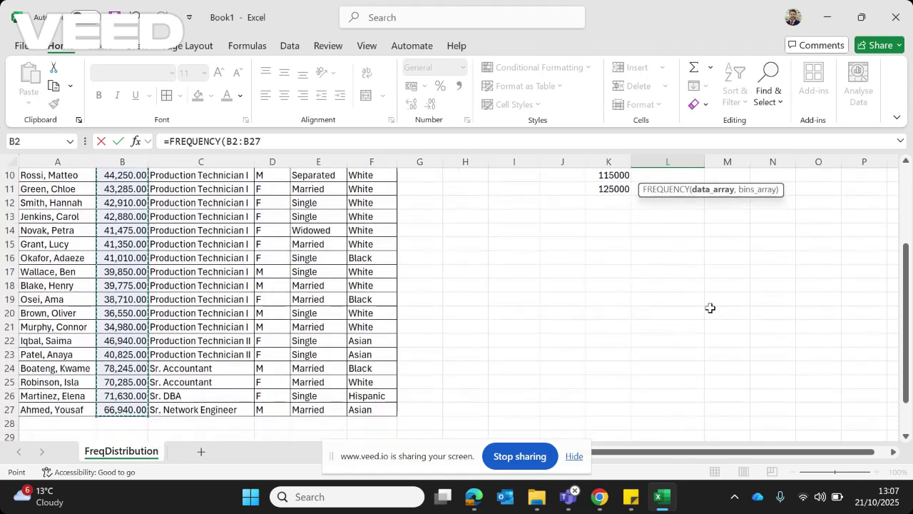
{"action": "scroll", "coordinate": [709, 307], "scroll_direction": "up", "scroll_amount": 3}
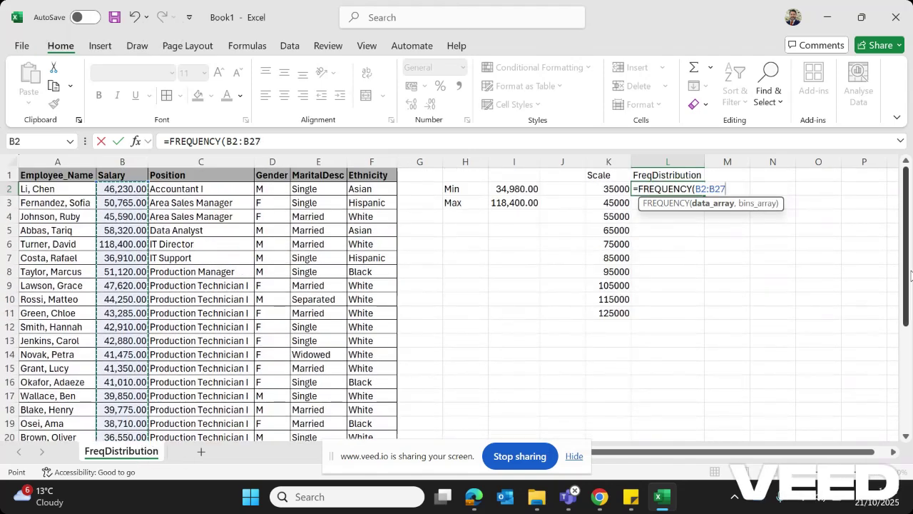
{"action": "type", "text": ","}
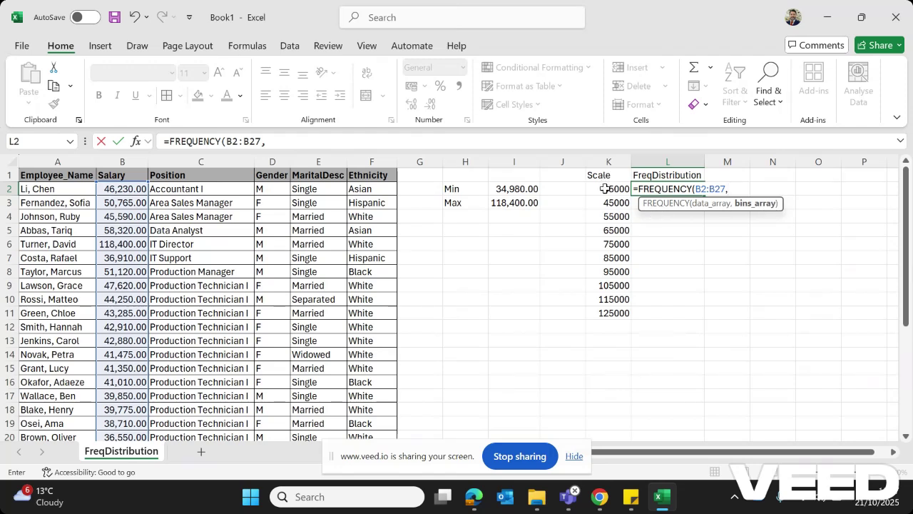
{"action": "left_click_drag", "start_coordinate": [605, 188], "coordinate": [603, 313]}
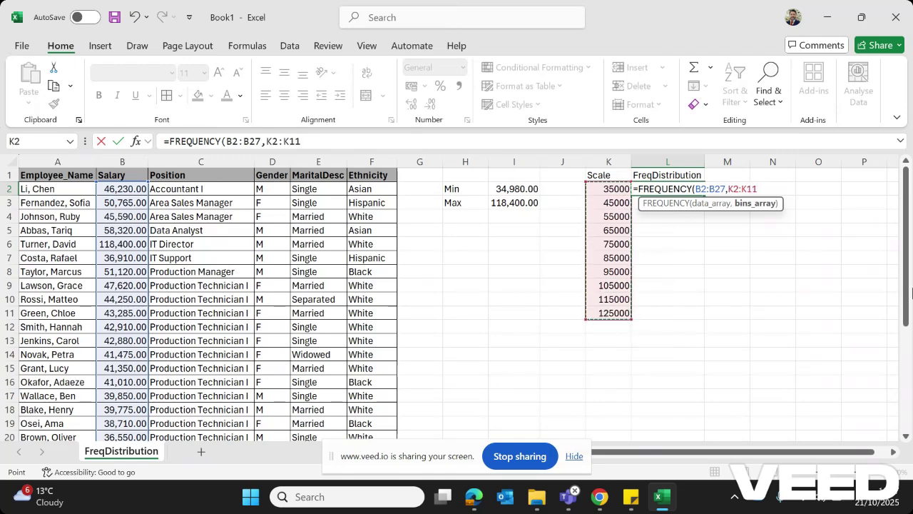
{"action": "type", "text": ")"}
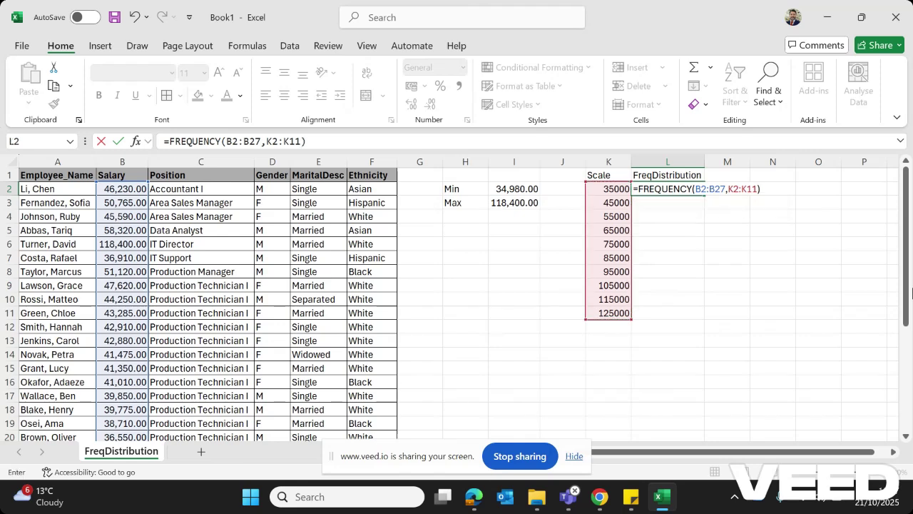
{"action": "key", "text": "Return"}
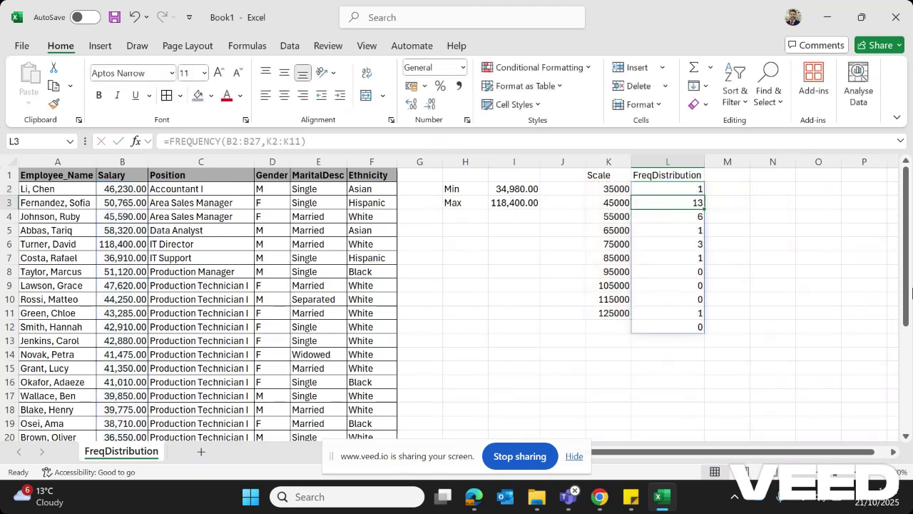
{"action": "left_click", "coordinate": [758, 272]}
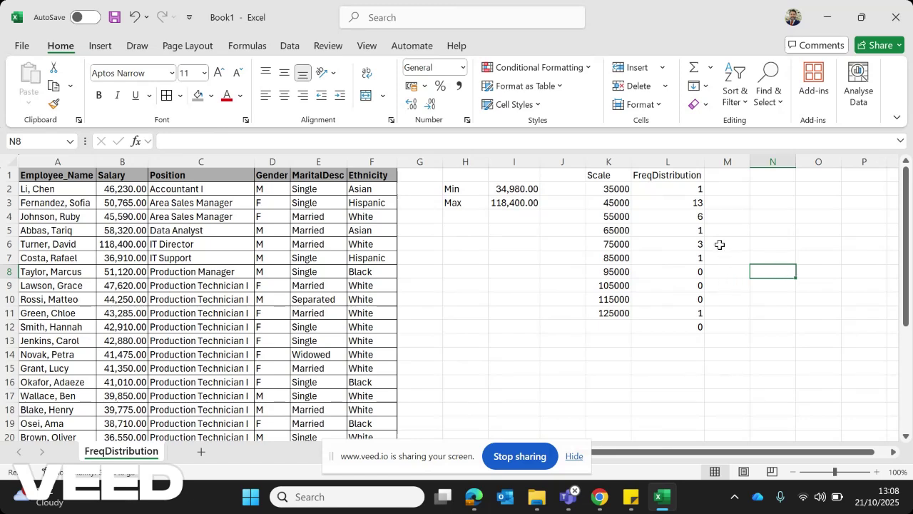
- Try to delete the extra value in cell L12 below the end of the scale
{"action": "left_click", "coordinate": [698, 329]}
{"action": "key", "text": "Delete"}
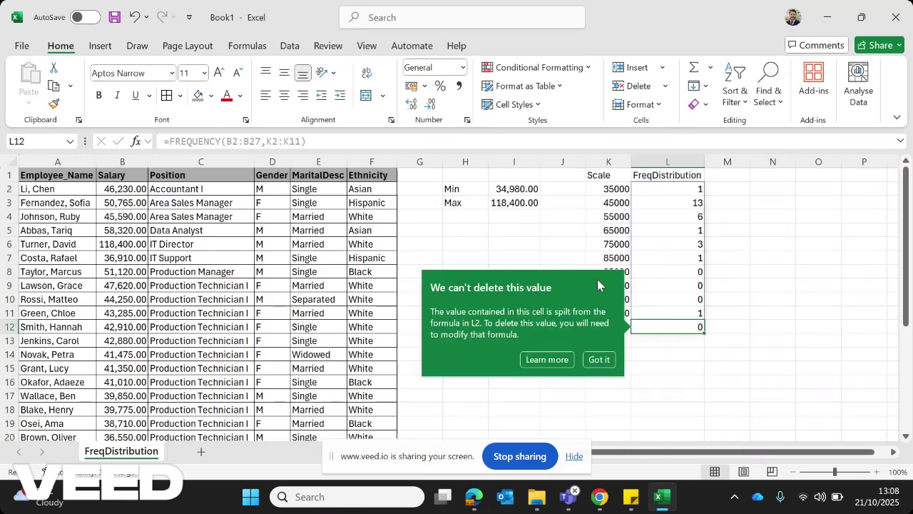
{"action": "left_click", "coordinate": [599, 359]}
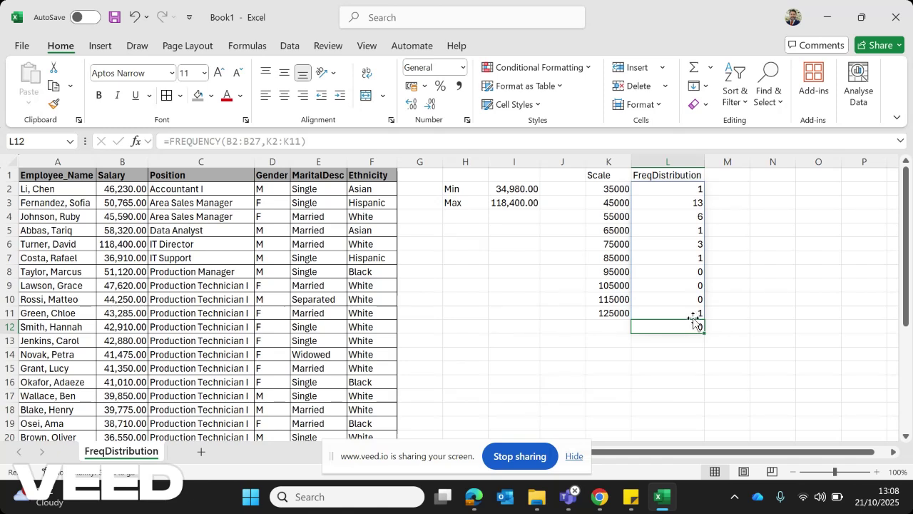
{"action": "left_click", "coordinate": [809, 312]}
{"action": "left_click", "coordinate": [788, 287]}
{"action": "key", "text": "Left"}
{"action": "key", "text": "Left"}
{"action": "key", "text": "Down"}
{"action": "key", "text": "Down"}
{"action": "key", "text": "Down"}
{"action": "left_click", "coordinate": [772, 286]}
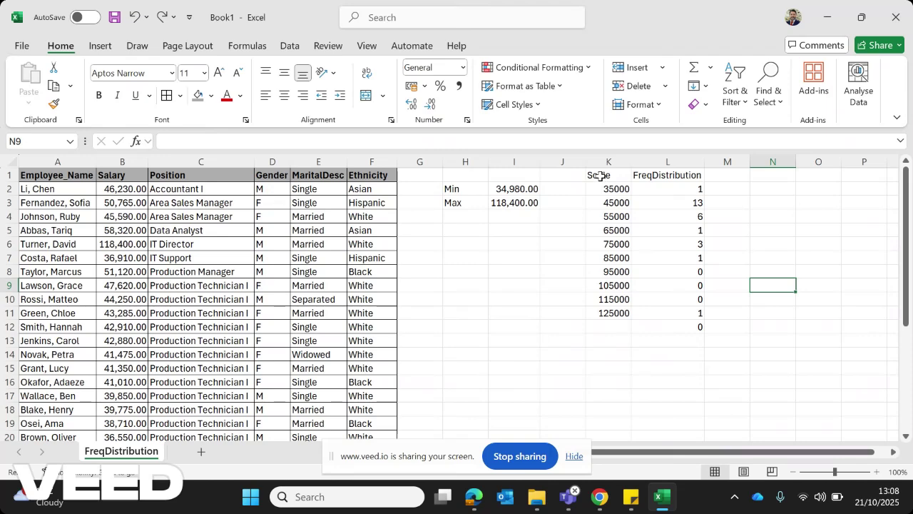
- Apply all borders to the frequency table K1:L11 and fill its heading cells K1:L1 with grey
{"action": "left_click_drag", "start_coordinate": [599, 175], "coordinate": [671, 308]}
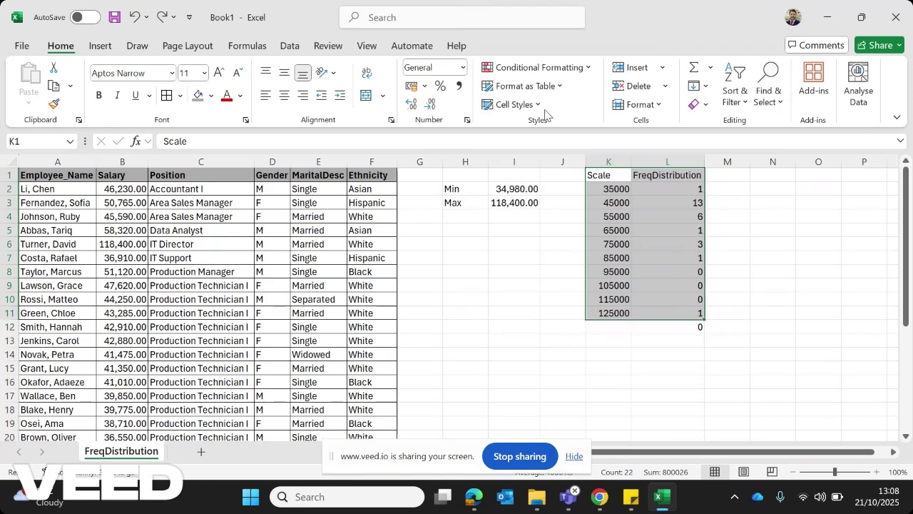
{"action": "left_click", "coordinate": [167, 95]}
{"action": "left_click", "coordinate": [772, 293]}
{"action": "left_click_drag", "start_coordinate": [599, 175], "coordinate": [667, 183]}
{"action": "left_click", "coordinate": [198, 95]}
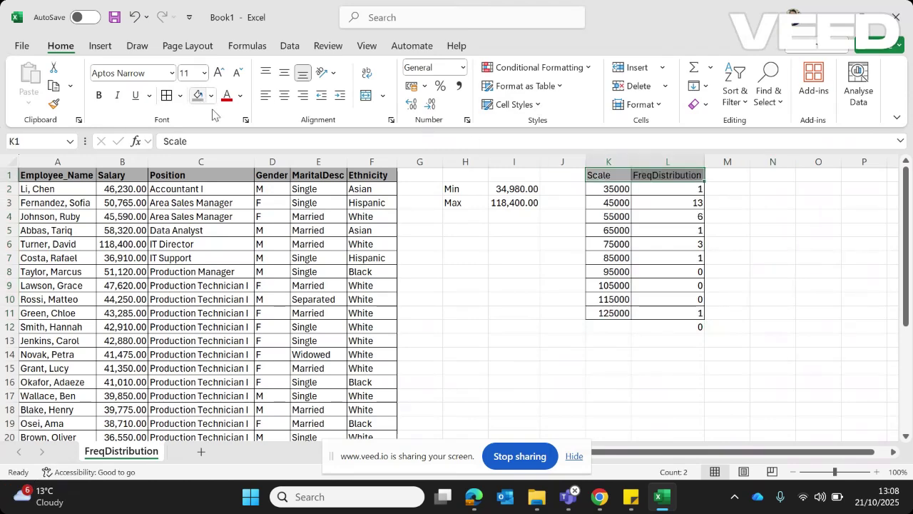
{"action": "left_click", "coordinate": [654, 368]}
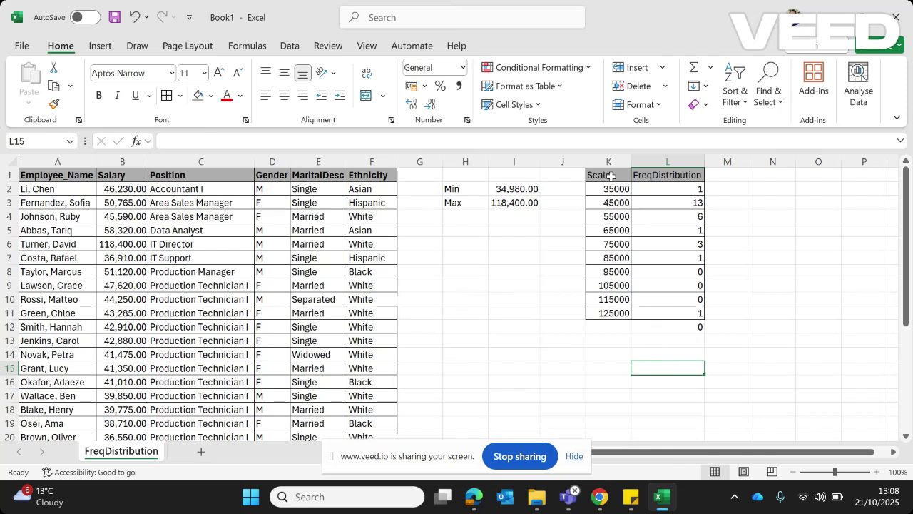
- Insert a 2D clustered column chart from K1:L11 and move it clear of the employee table, starting around row 5
{"action": "left_click_drag", "start_coordinate": [611, 175], "coordinate": [662, 311]}
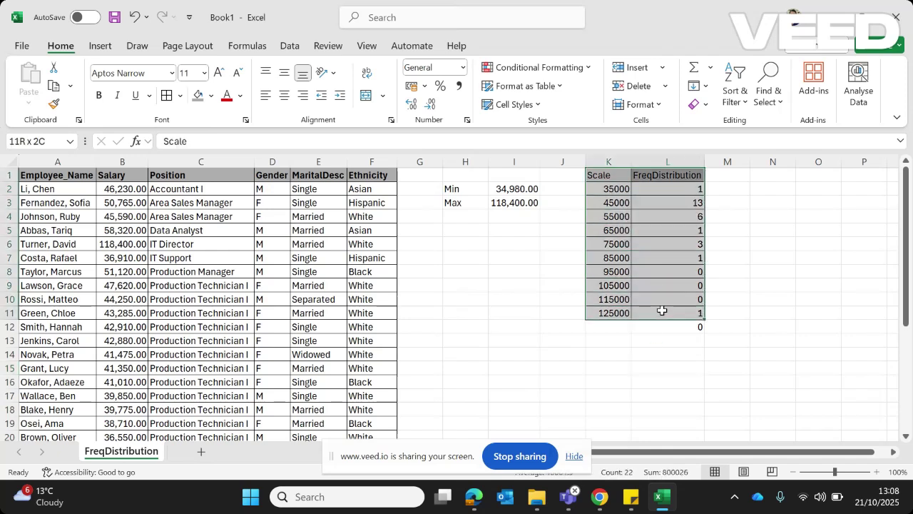
{"action": "left_click", "coordinate": [100, 52]}
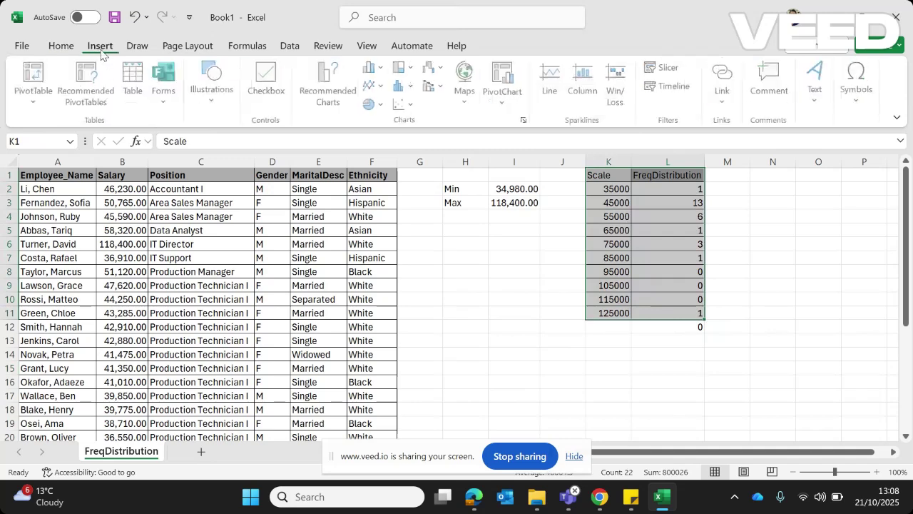
{"action": "left_click", "coordinate": [383, 69]}
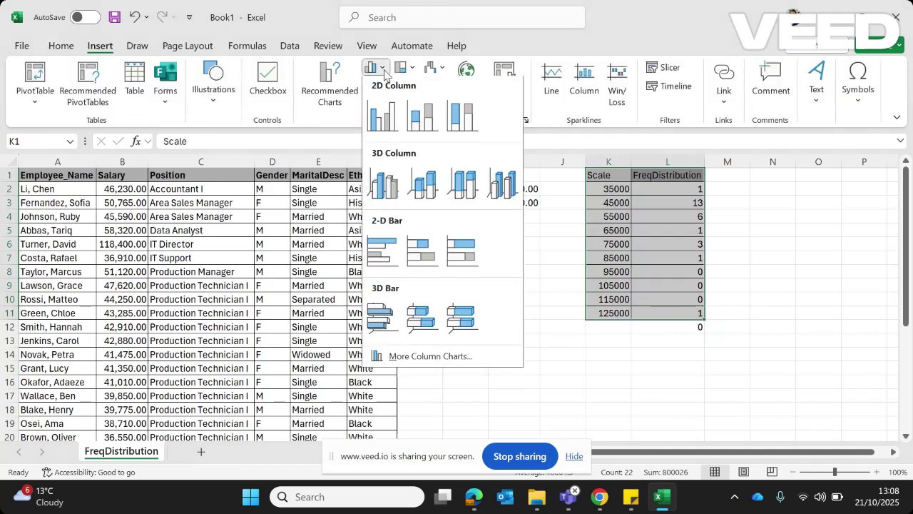
{"action": "left_click", "coordinate": [389, 125]}
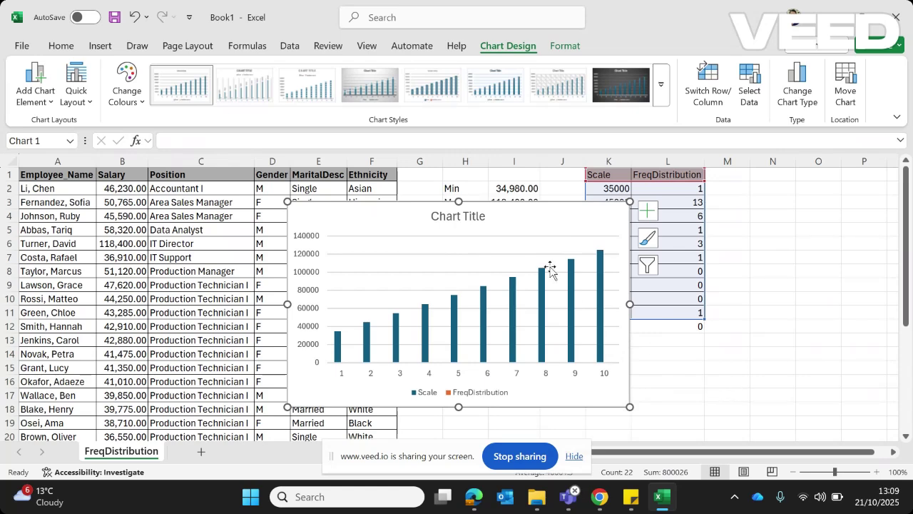
{"action": "left_click_drag", "start_coordinate": [546, 217], "coordinate": [687, 236]}
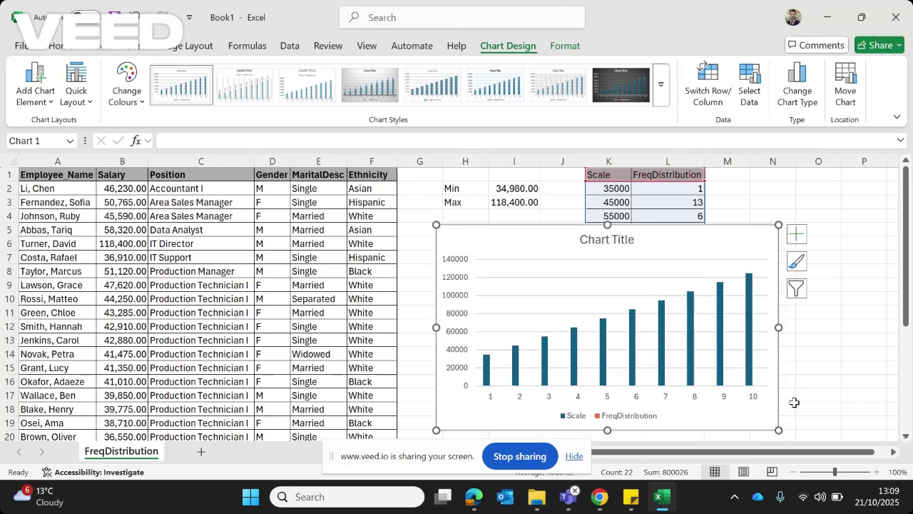